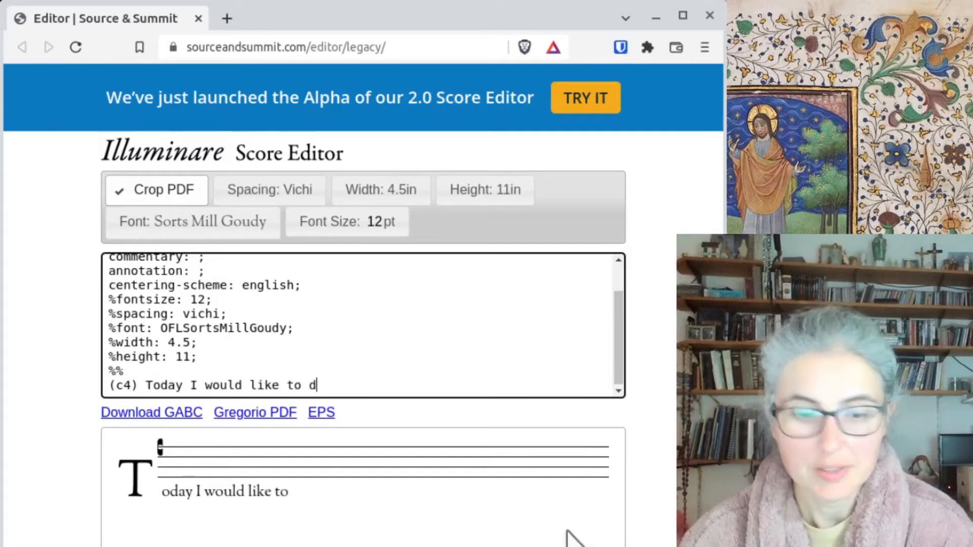
- After the (c4) clef, type the line 'Today I would like to demonstrate how to add spaces in Gregorio.'
text(emonstrate )
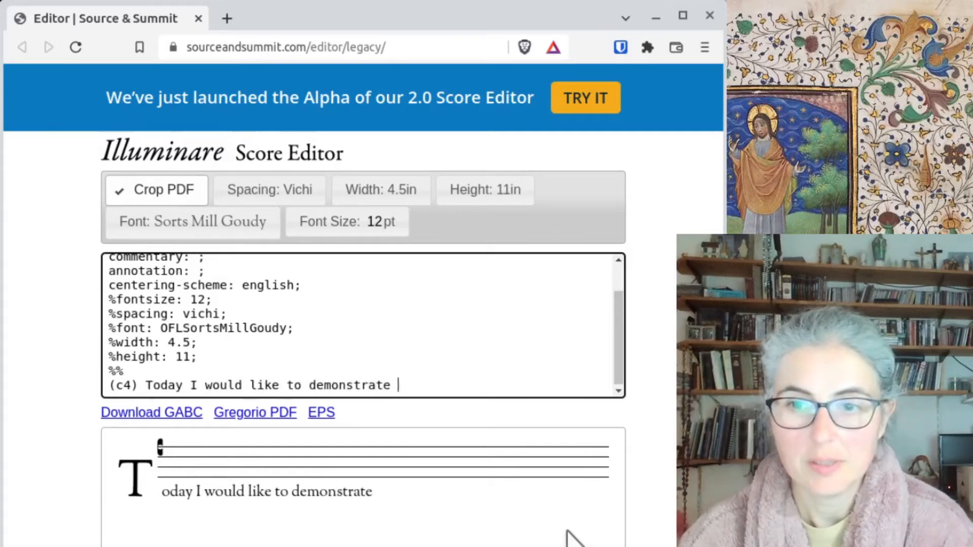
text(how to add )
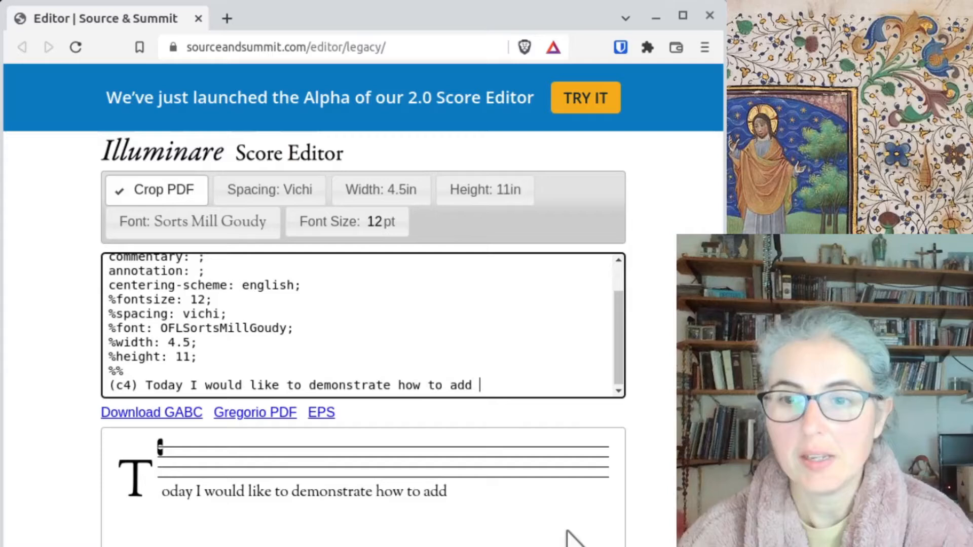
text(spaces i)
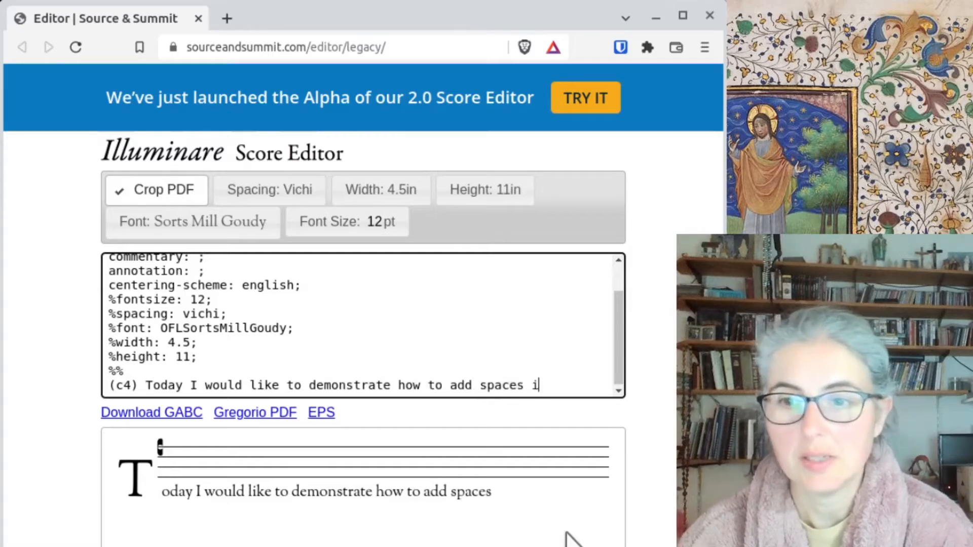
text(n Gregorio. (::)
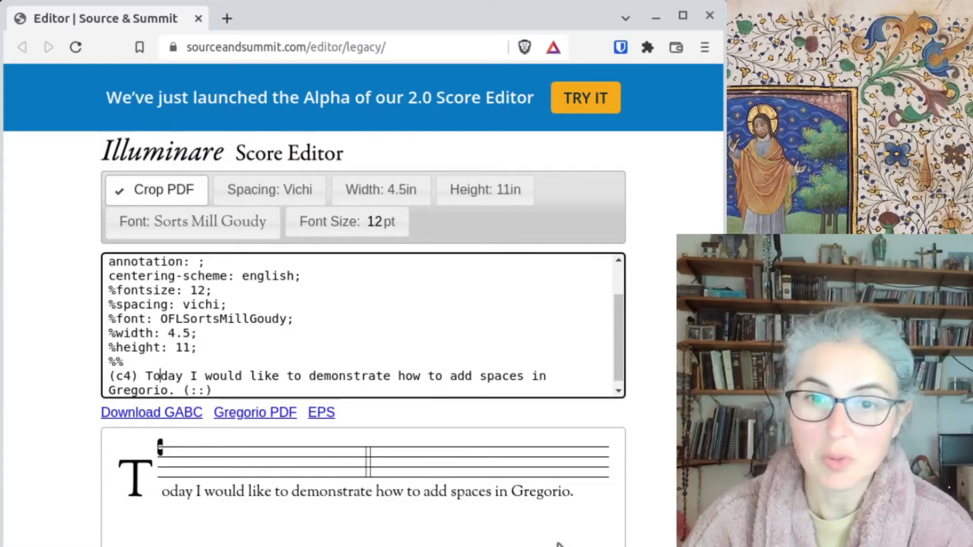
- Give the opening syllables notes g, h, e, g, i, ivHGF., fg, ji and he
text((|))
text(g)
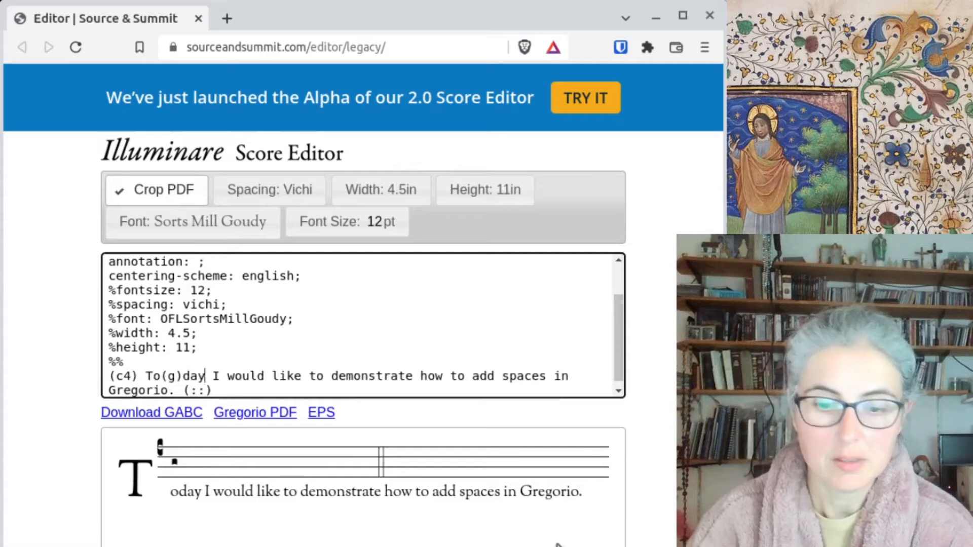
text((h))
text((e)
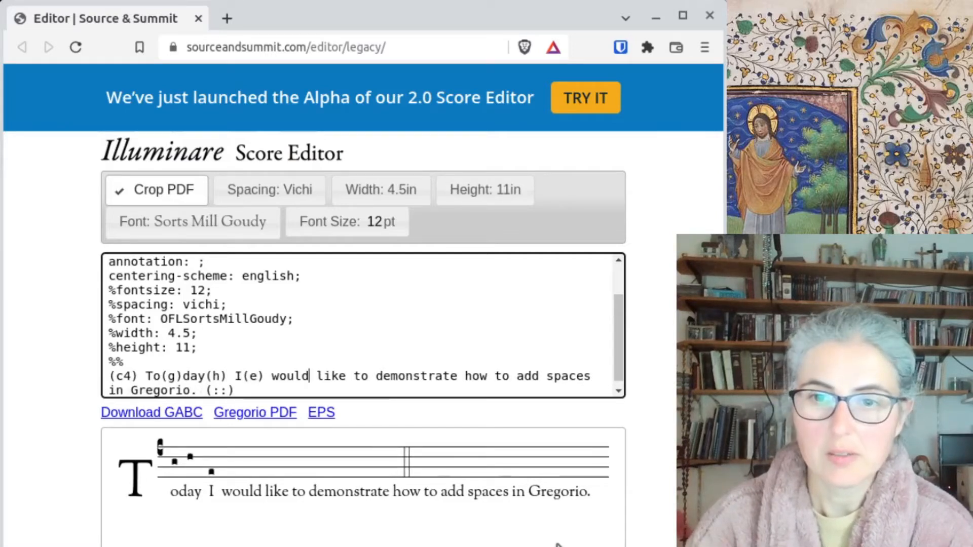
text((g))
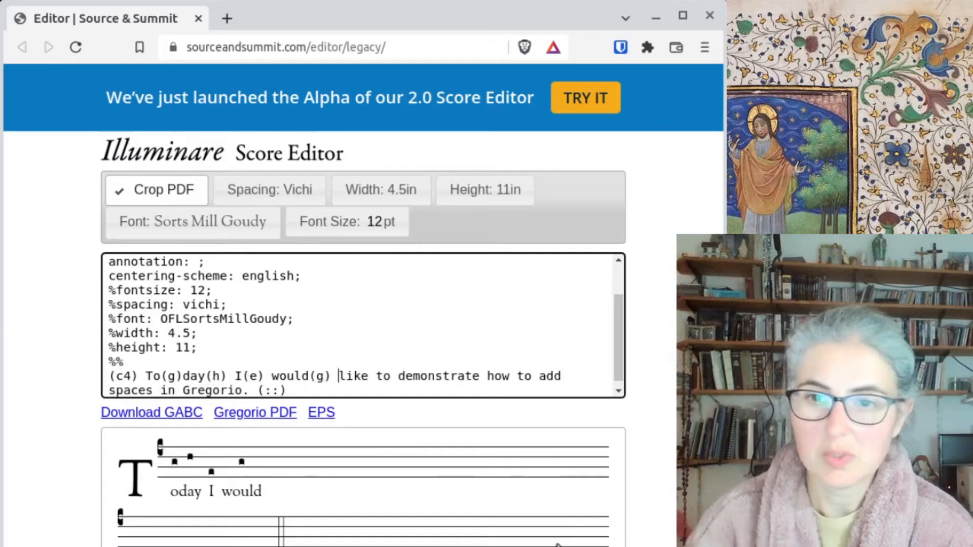
text((i))
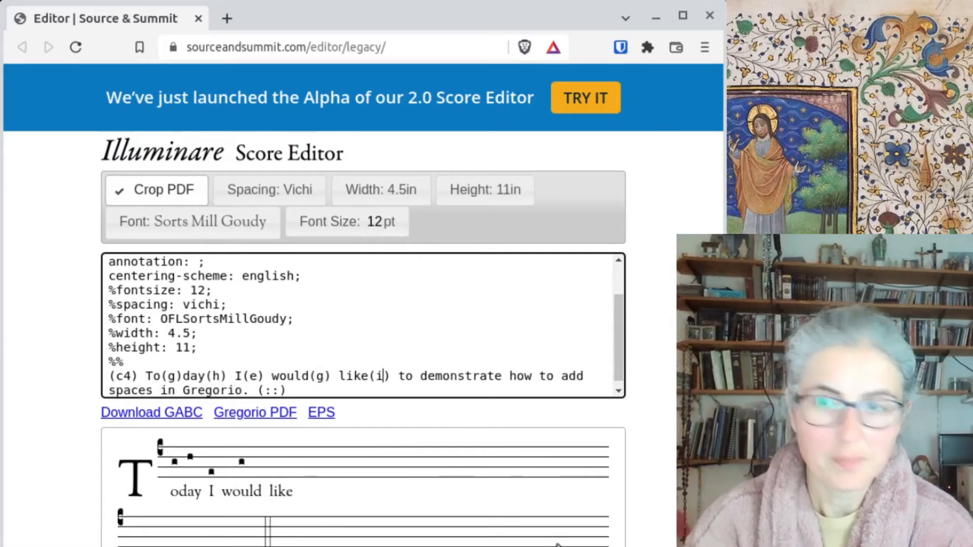
key(Right)
key(Right)
key(Right)
text((ivHGF.))
key(Right)
key(Right)
key(Right)
text((fg))
key(Right)
key(Right)
key(Right)
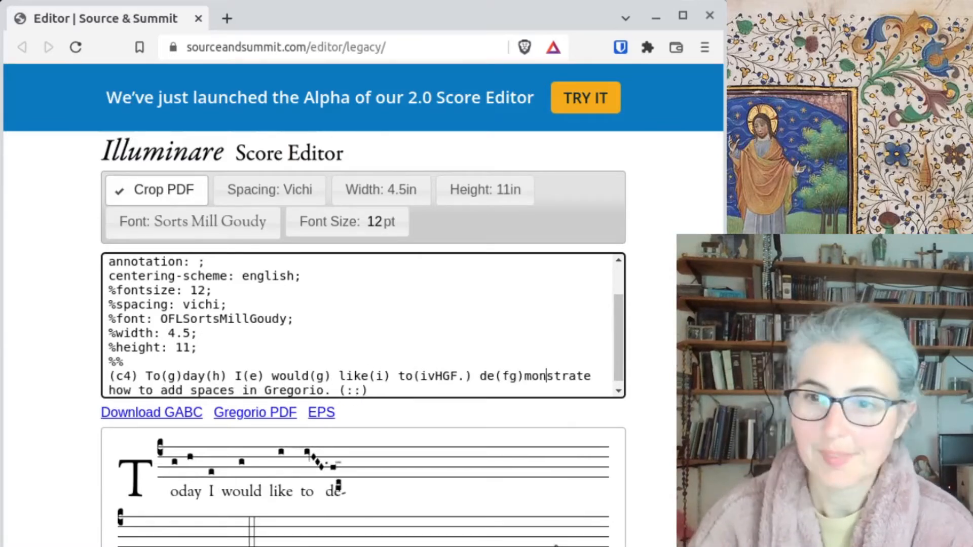
text((ji))
key(Right)
key(Right)
key(Right)
key(Right)
key(Right)
key(Right)
text((he))
- Give the remaining syllables notes fef, cd, k, efe, f and cdc
key(Right)
key(Right)
key(Right)
key(Right)
text((fef))
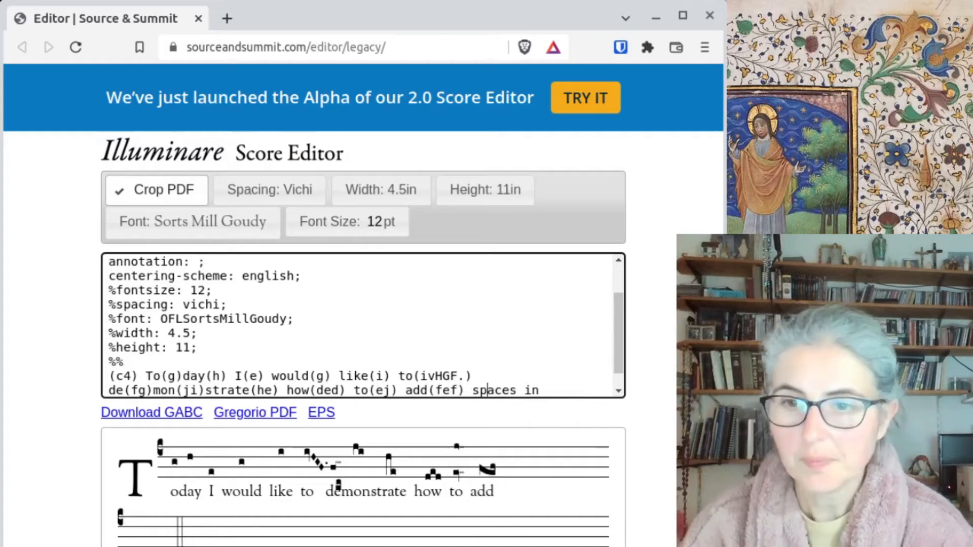
key(Right)
key(Right)
key(Right)
key(Right)
key(Right)
key(Right)
key(Right)
text((cd))
key(Right)
key(Right)
key(Right)
text((k))
key(Right)
key(Right)
key(Right)
key(Right)
text((efe))
key(Right)
key(Right)
text((f))
key(Right)
key(Right)
key(Right)
key(Right)
text((cdc.))
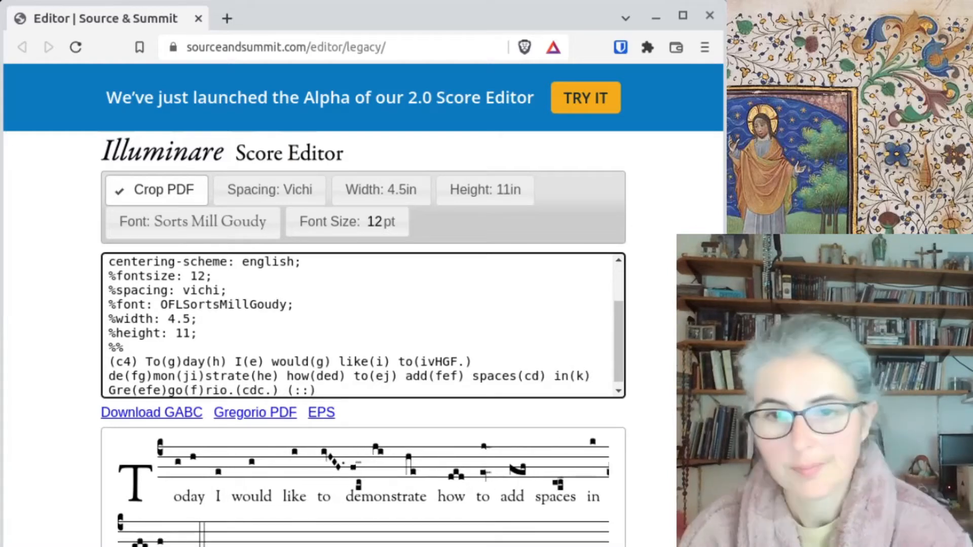
- Insert the (;), (,) and (:) bar lines after would, strate and add
key(Up)
text((,) (:) (;))
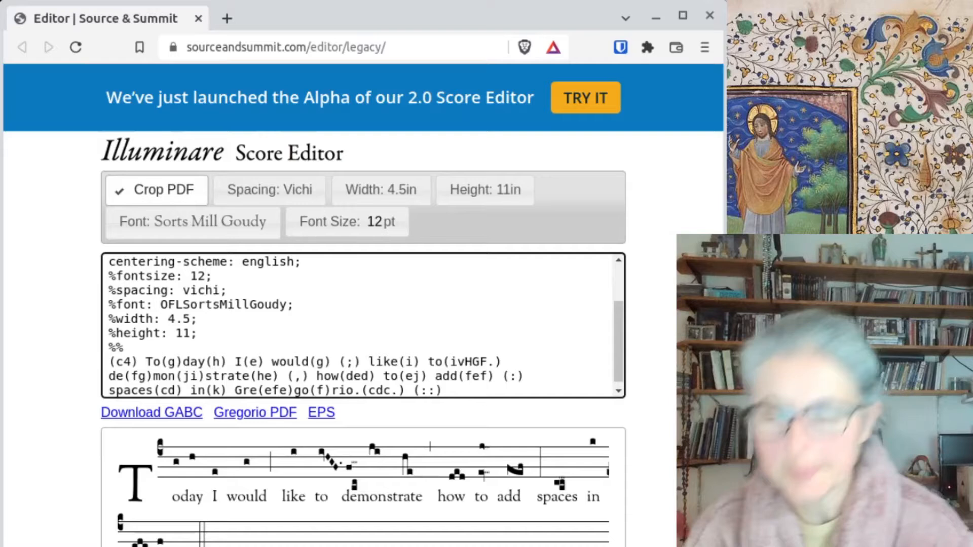
key(Left)
key(Left)
key(Left)
key(Left)
key(Left)
key(Left)
key(Left)
key(Left)
key(Left)
key(Left)
key(Left)
key(Left)
key(Left)
key(Left)
key(Left)
key(Left)
key(Left)
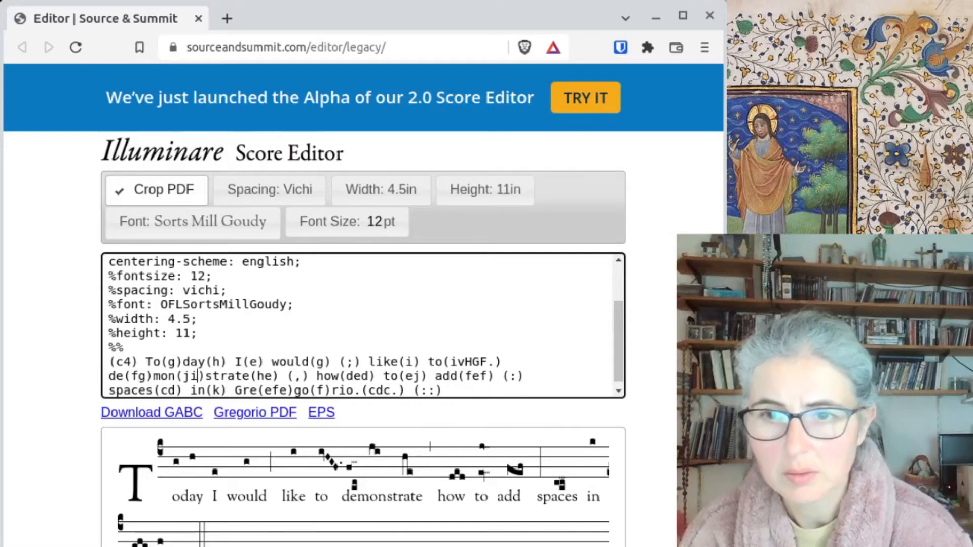
- Generate the Gregorio PDF, check it in its tab, and return to the editor
click(254, 413)
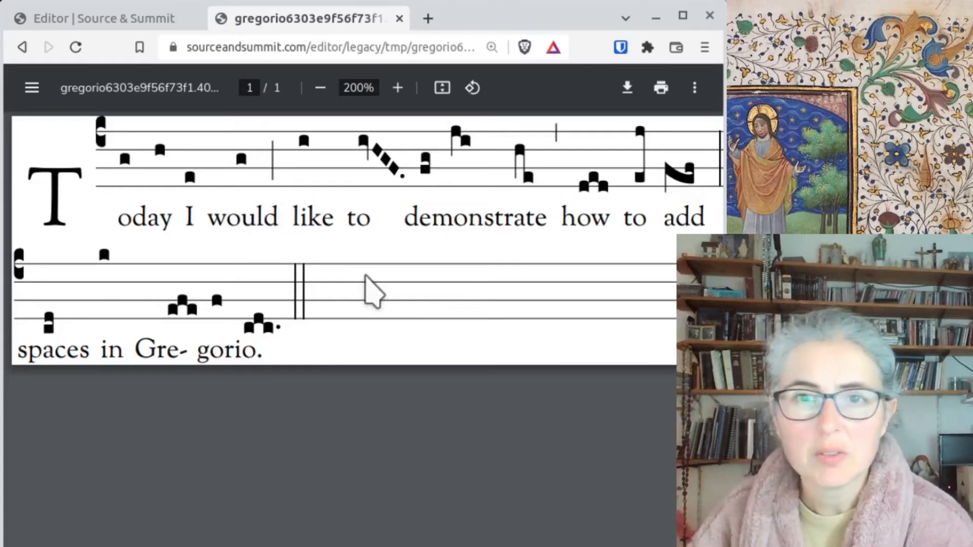
mouse_move(408, 546)
mouse_down()
mouse_move(435, 546)
mouse_move(409, 546)
mouse_move(435, 546)
mouse_move(419, 546)
mouse_up()
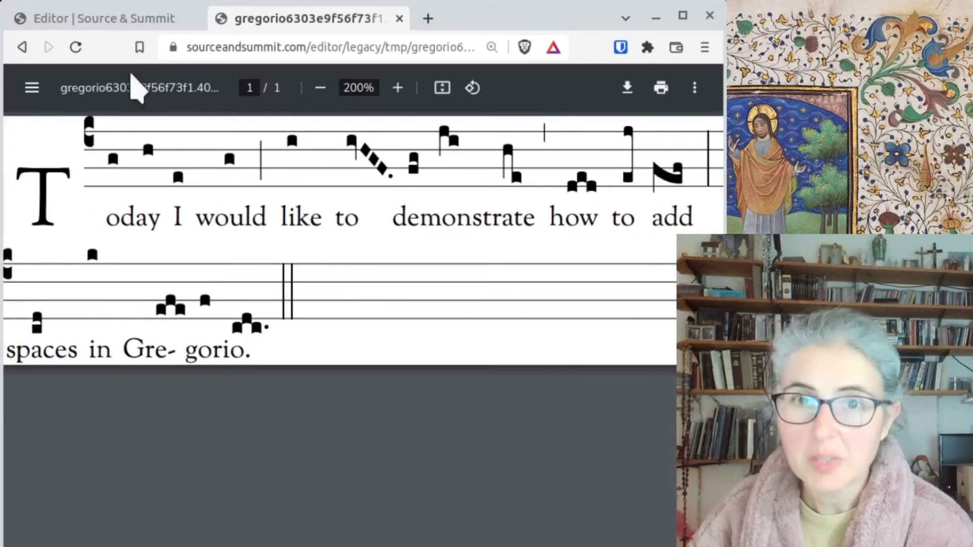
click(136, 20)
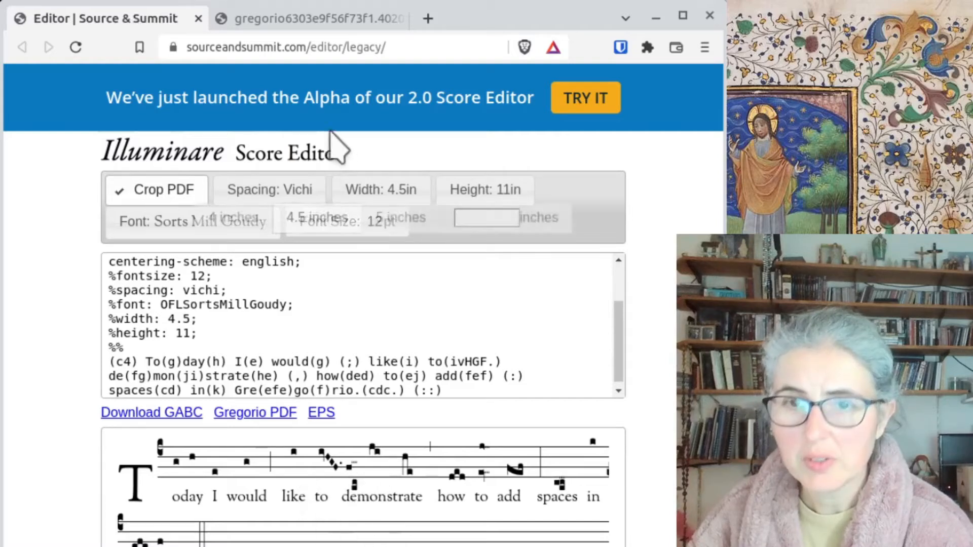
click(306, 22)
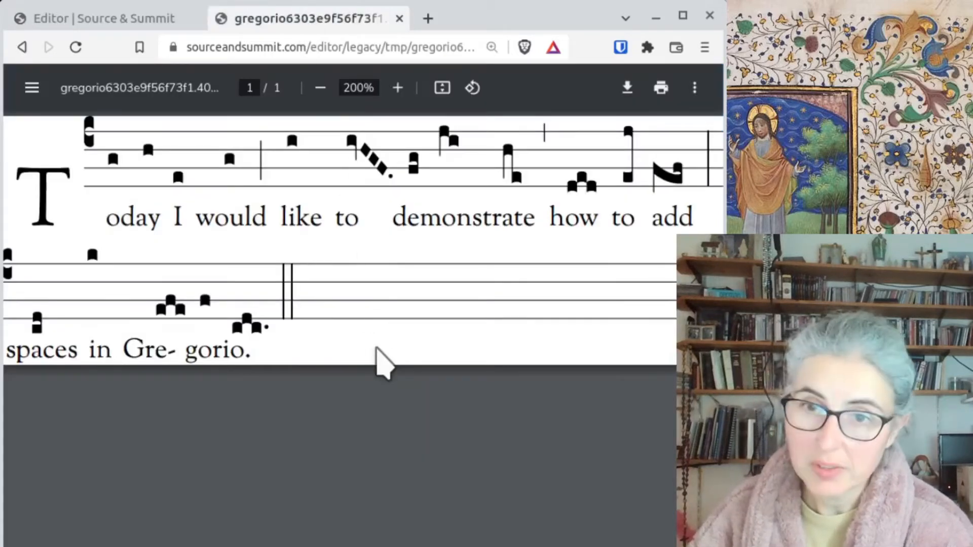
click(127, 22)
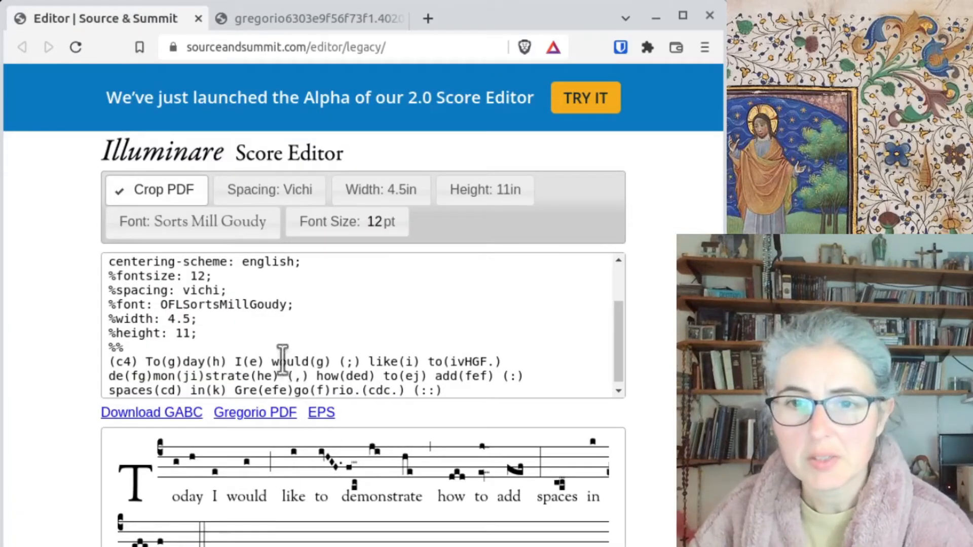
- Insert a ~( ) spacer syllable after would(g), before the (;) bar
click(331, 362)
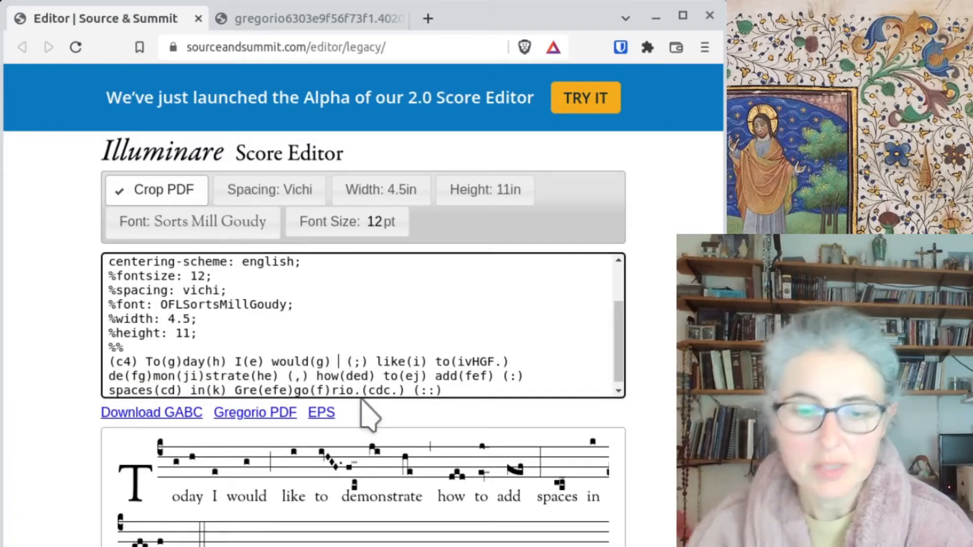
text(~)
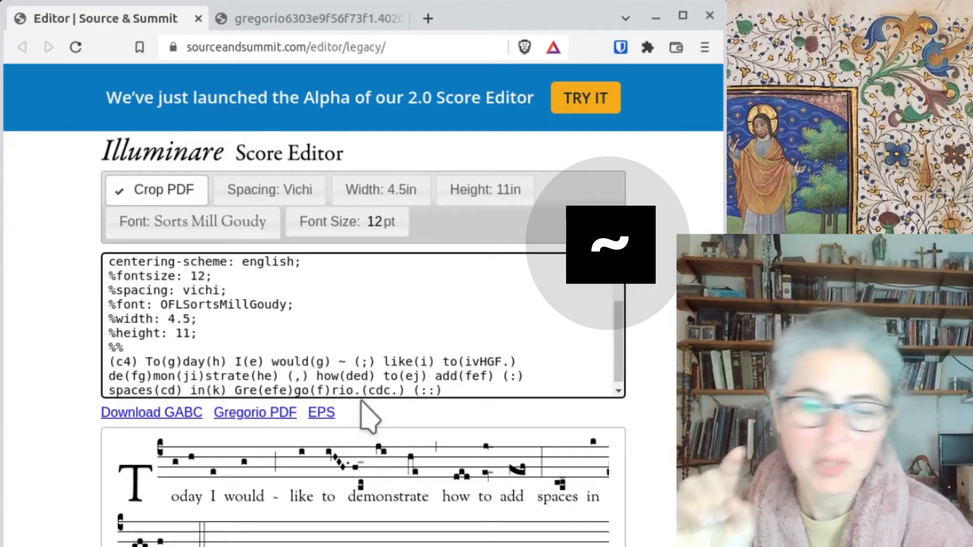
text(()
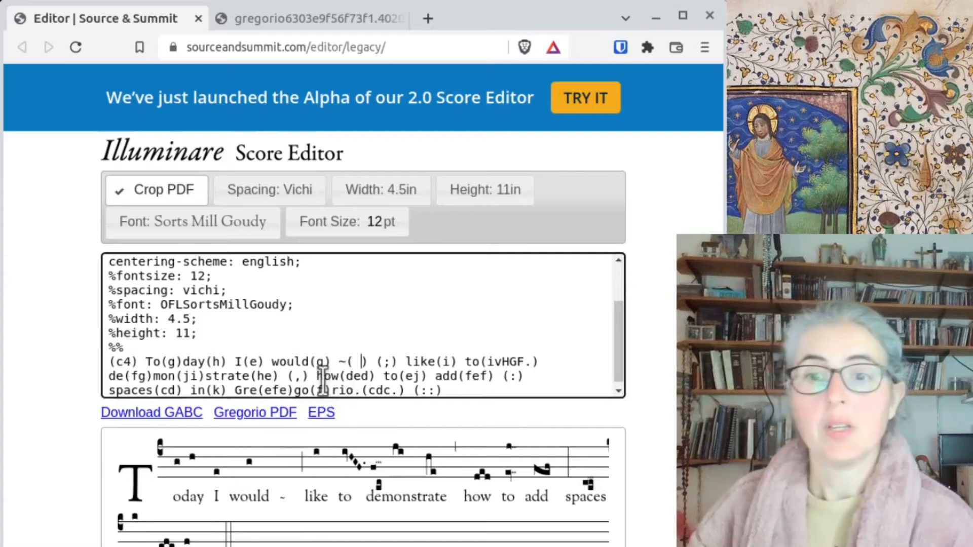
- Add a space inside like's note group and put { } directly before like
click(443, 361)
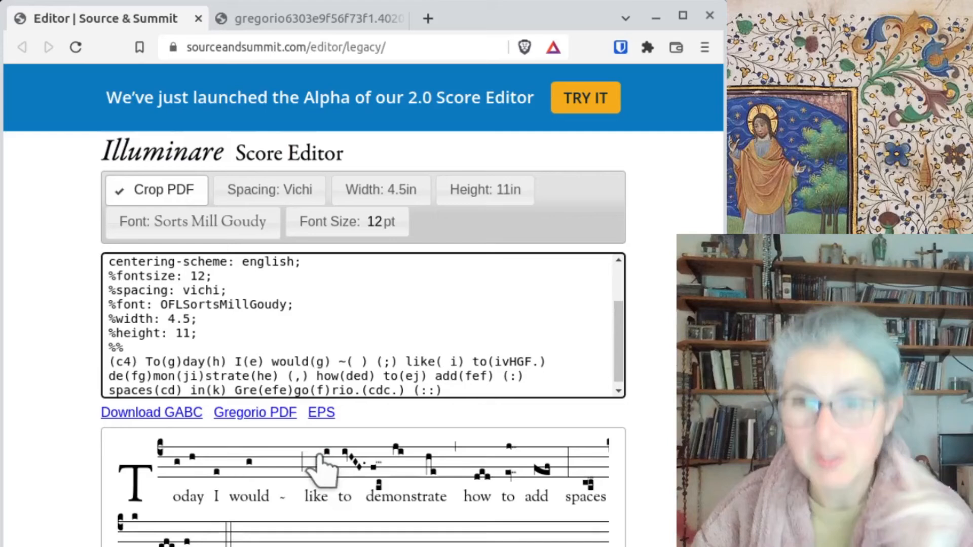
click(405, 361)
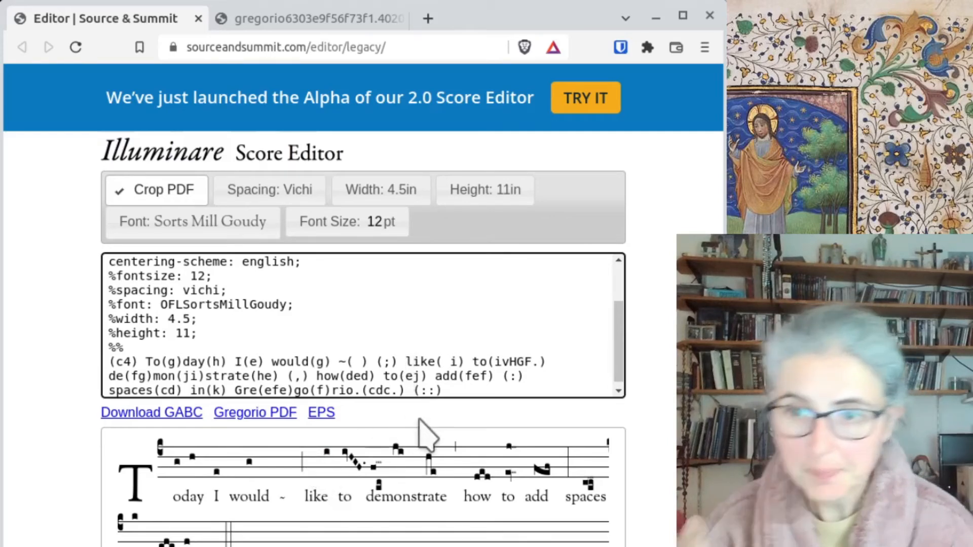
text({ })
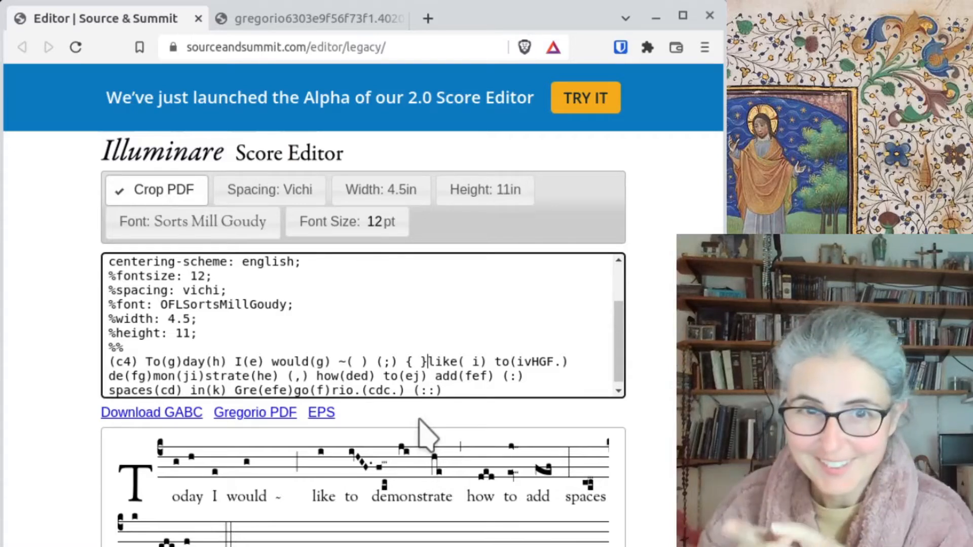
- Highlight the existing spaces, then insert an empty ( ) spacer before how
double_click(469, 362)
double_click(416, 362)
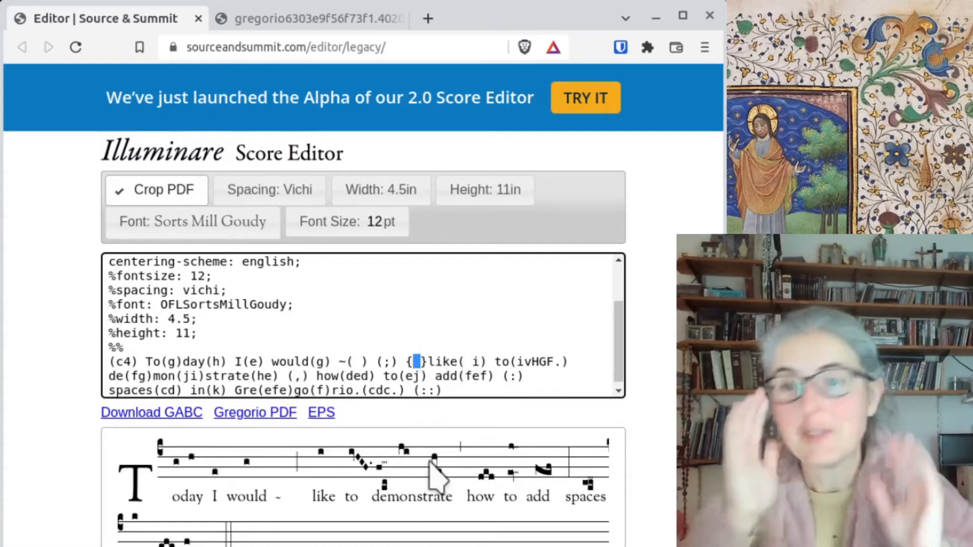
click(428, 362)
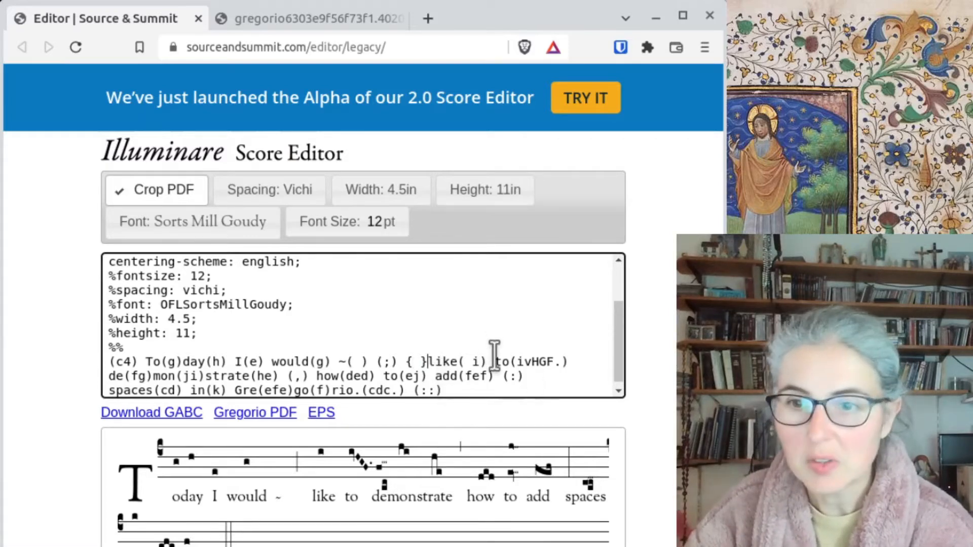
click(308, 375)
text(()
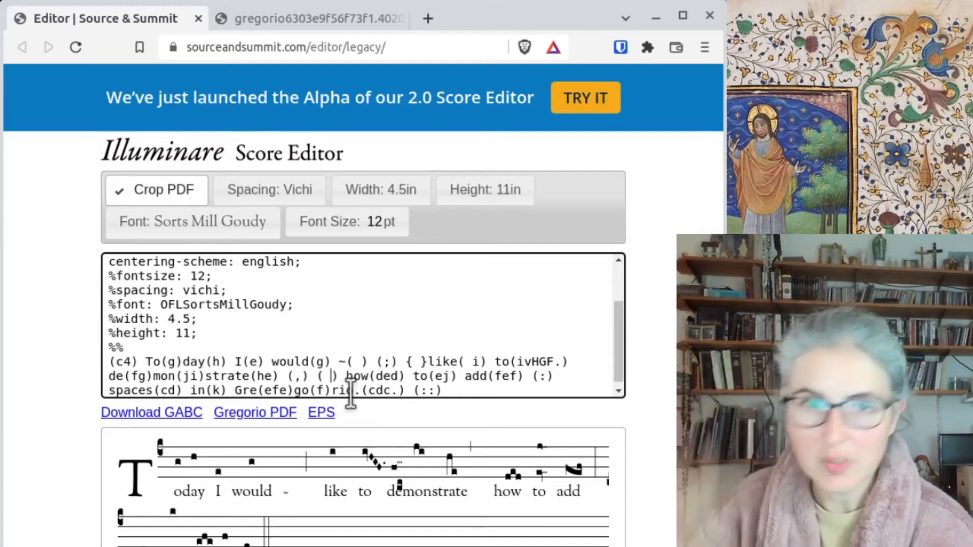
- Point out the ~( ), { } and ( ) spacing codes and export a new Gregorio PDF
drag(338, 362, 368, 368)
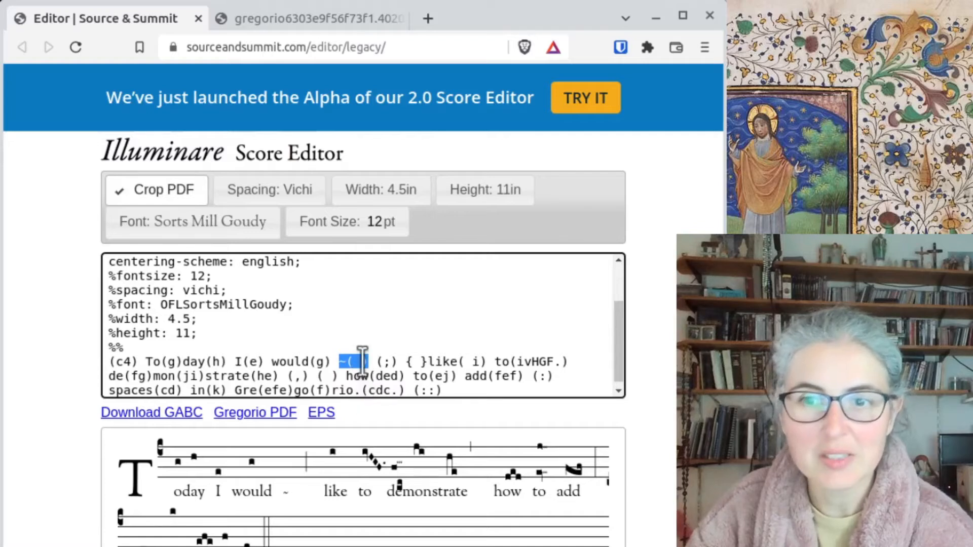
drag(399, 361, 472, 358)
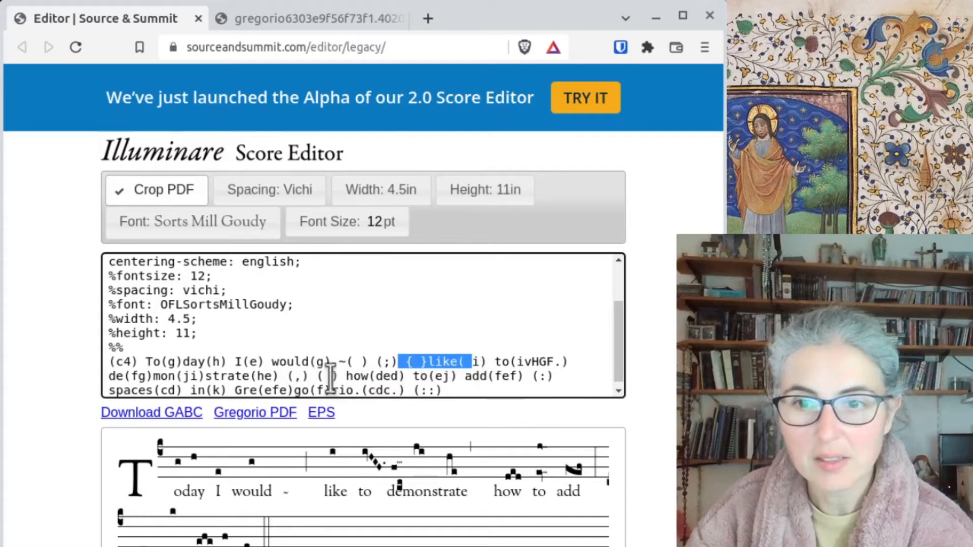
drag(317, 376, 340, 376)
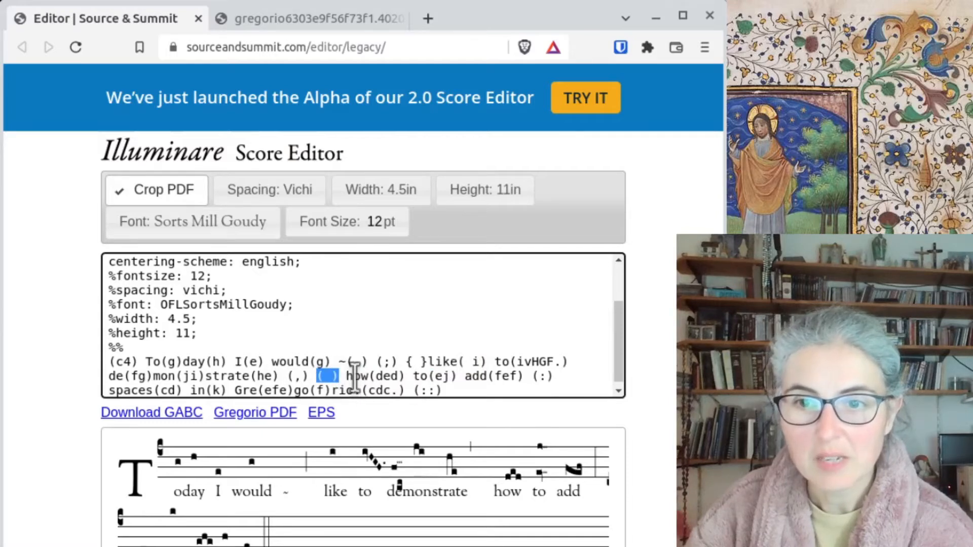
click(252, 412)
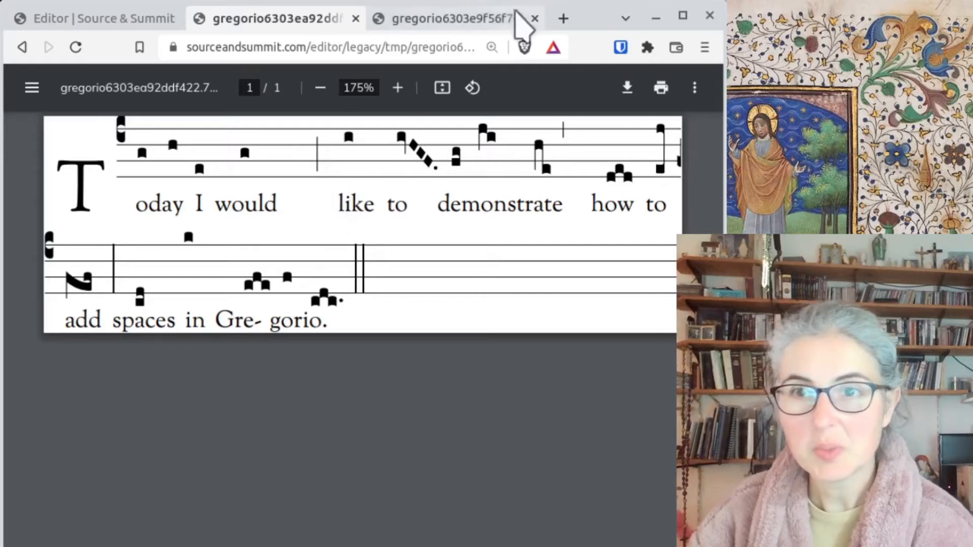
- Switch between the newer and earlier PDF tabs to compare line breaks, then return to the editor
click(472, 21)
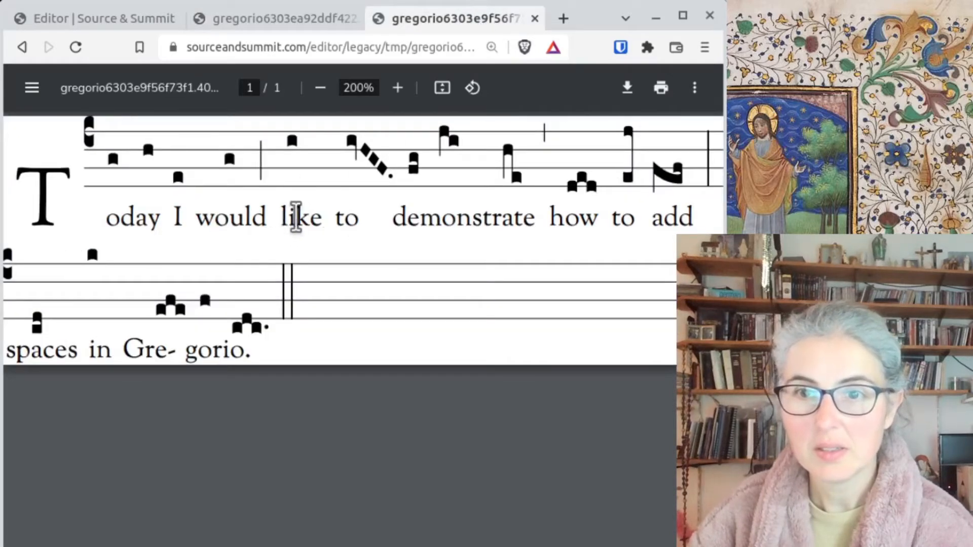
click(301, 23)
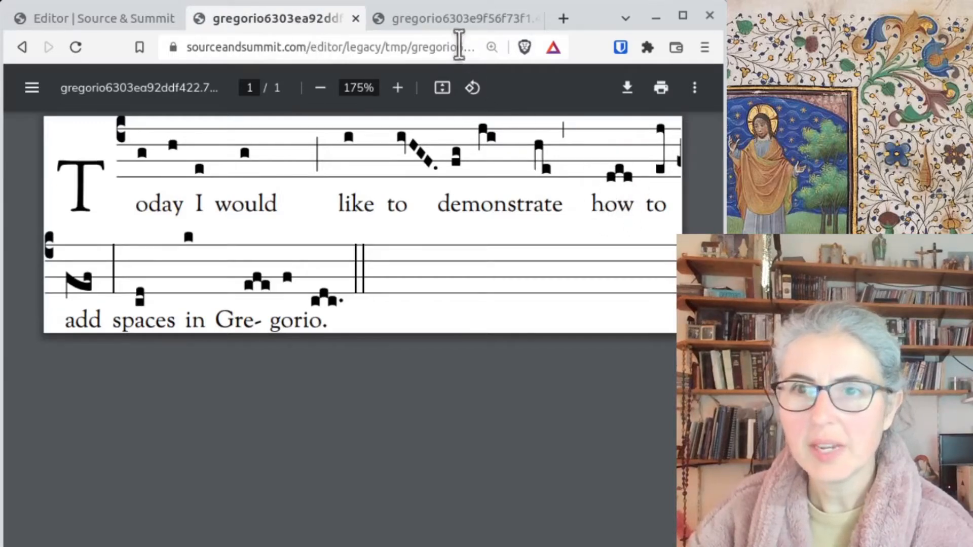
click(461, 23)
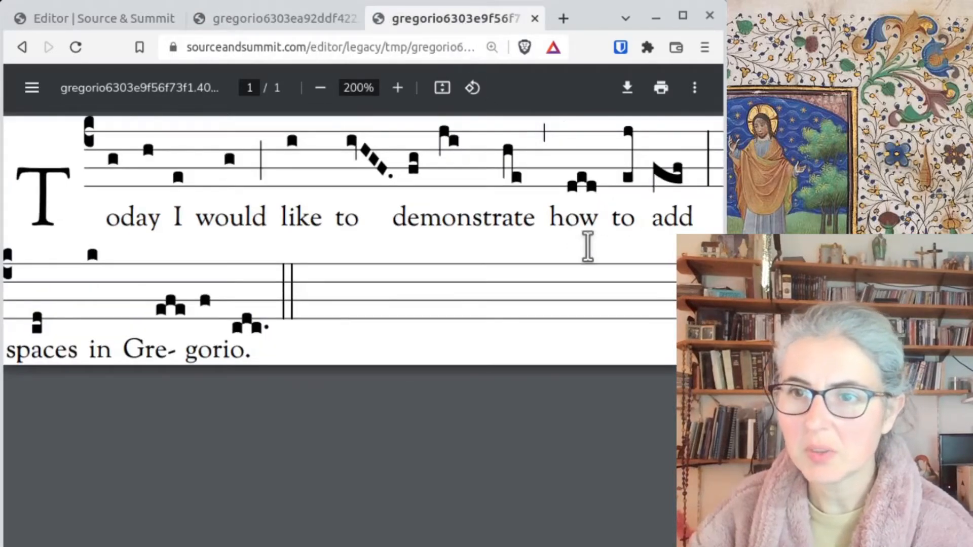
click(288, 24)
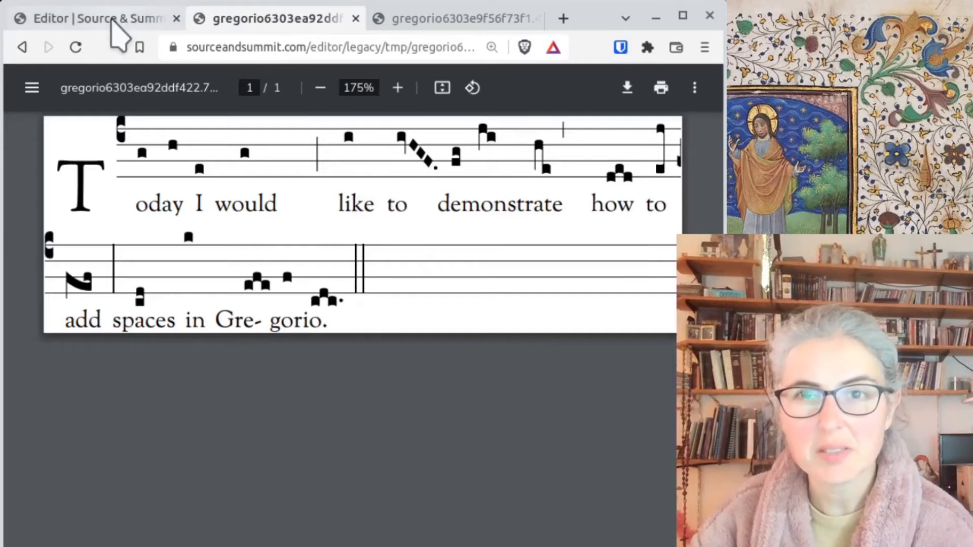
click(112, 20)
click(277, 20)
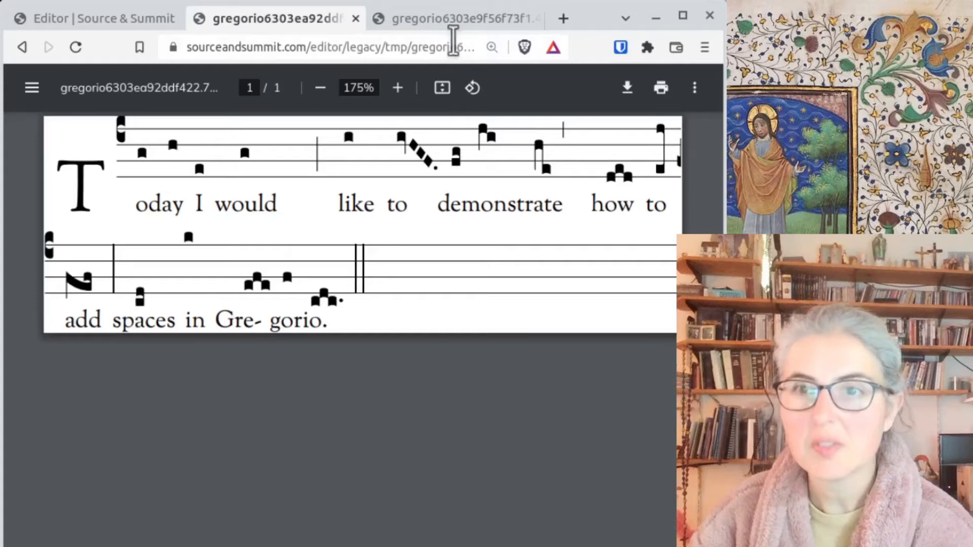
click(464, 20)
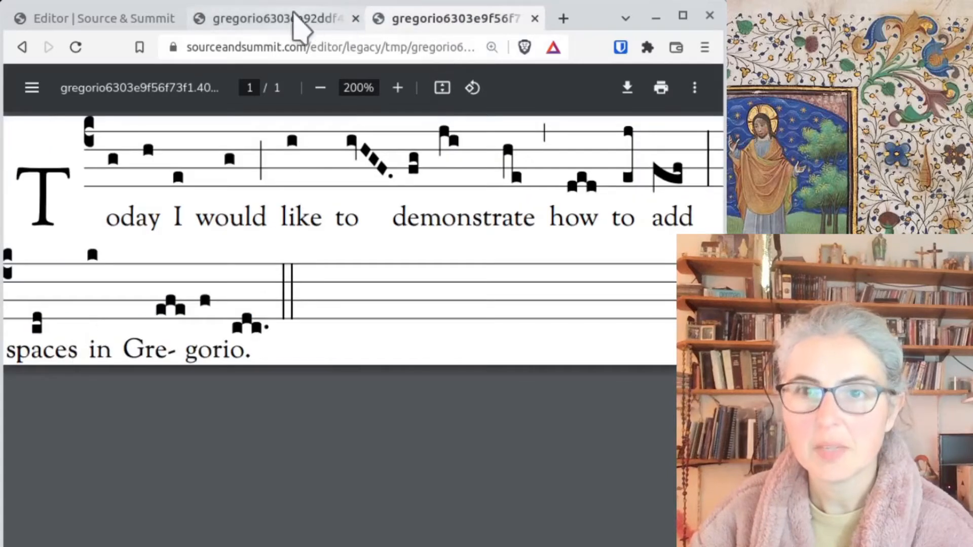
click(304, 20)
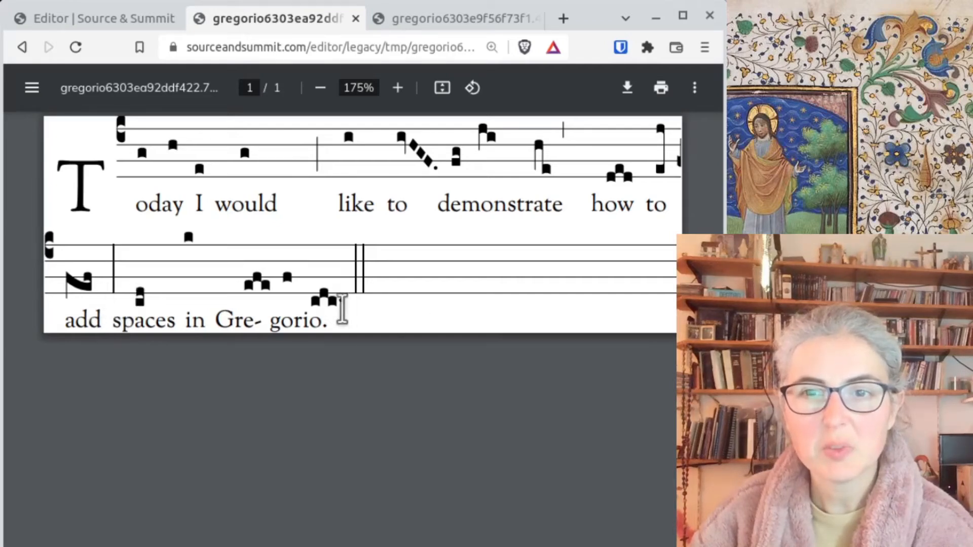
click(136, 23)
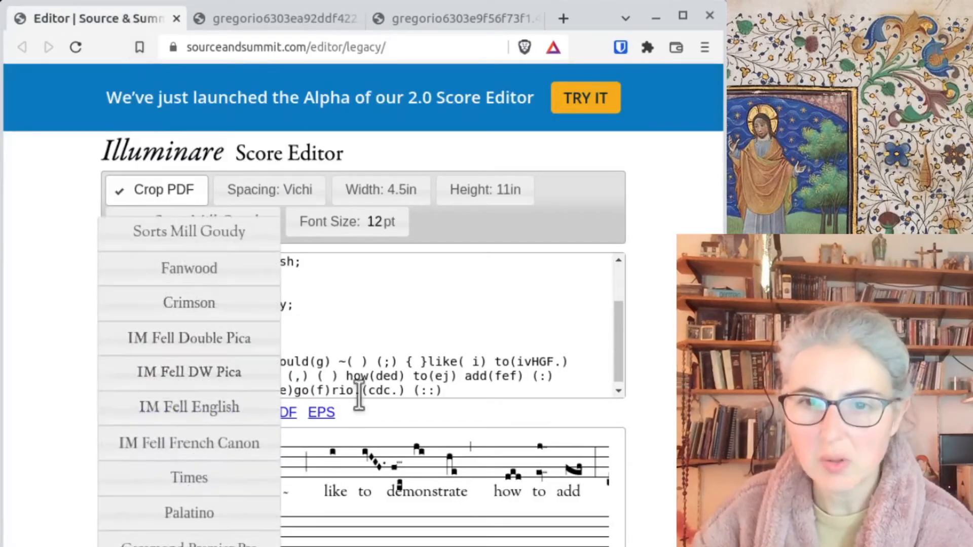
- Insert ( ) spacers before the final (::) and around the (:) after add, then export the PDF
click(409, 390)
text(())
key(Left)
key(Left)
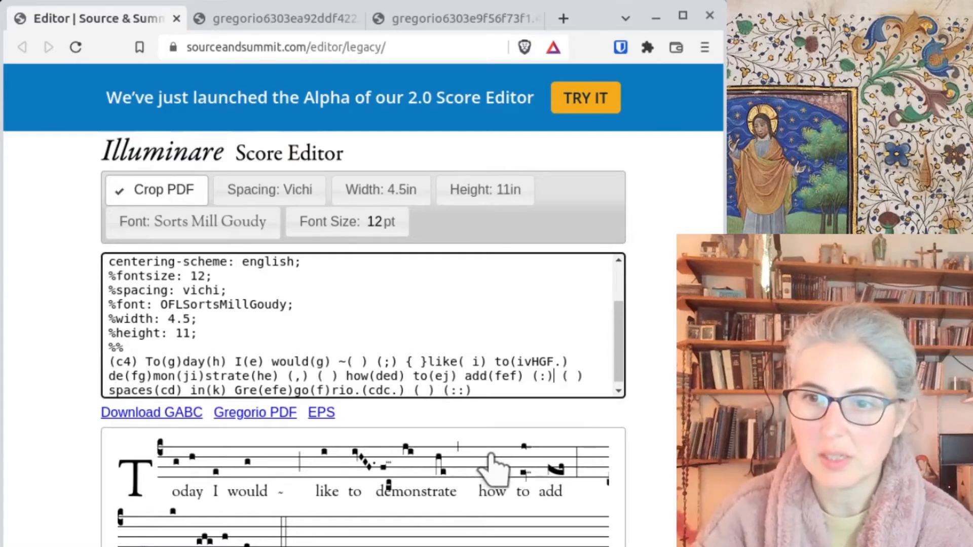
text(( ) ()
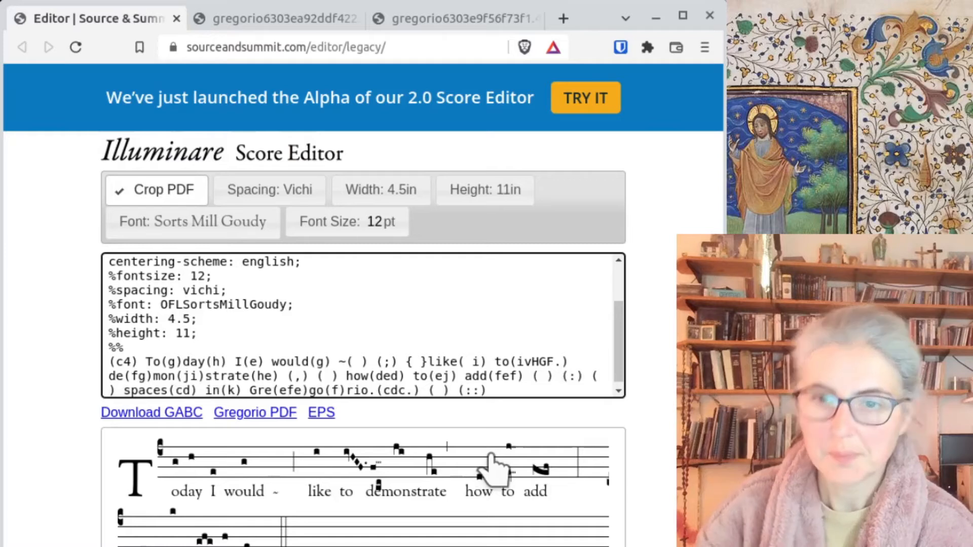
click(279, 412)
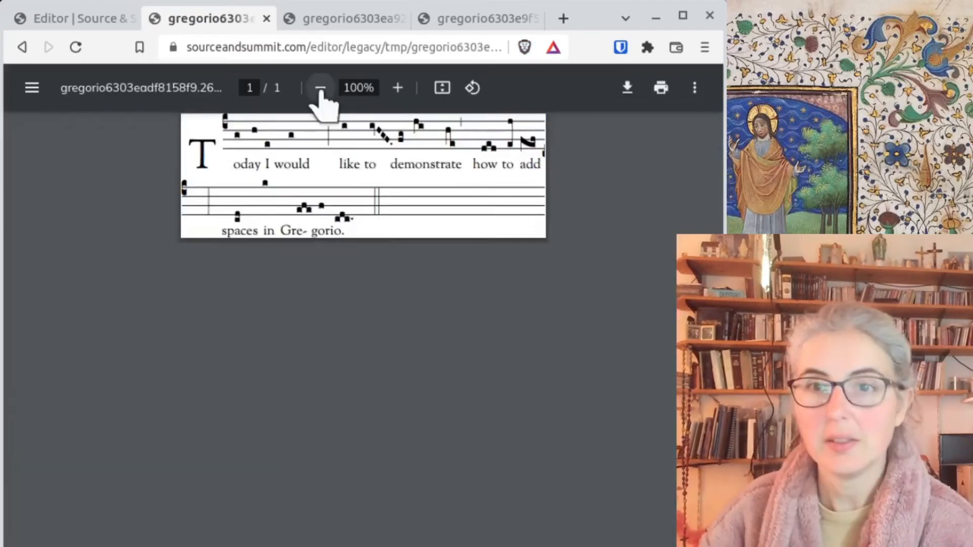
- Zoom the newly exported score PDF in to 175%
click(400, 92)
click(400, 91)
click(400, 92)
click(400, 92)
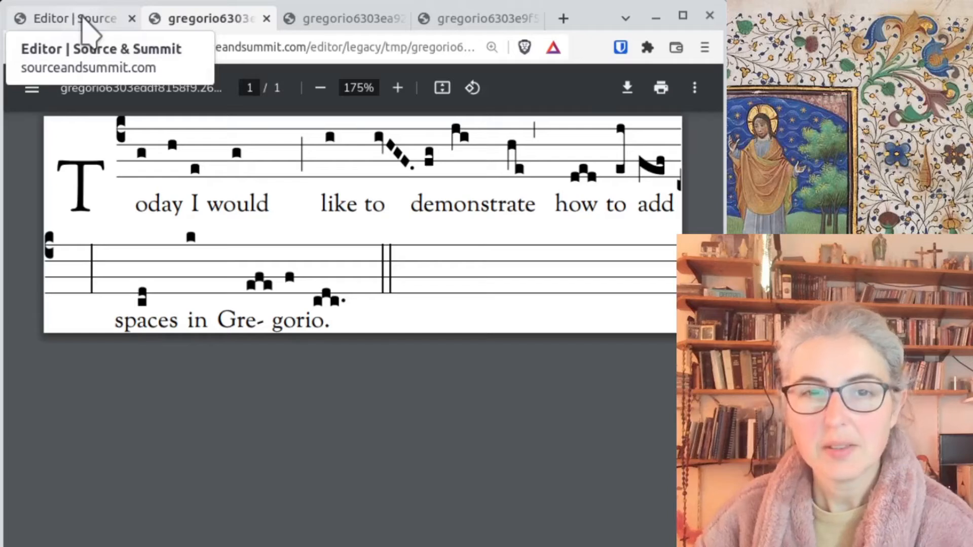
- Back in the editor, fill the spacer after the tilde with '/ / /'
click(83, 21)
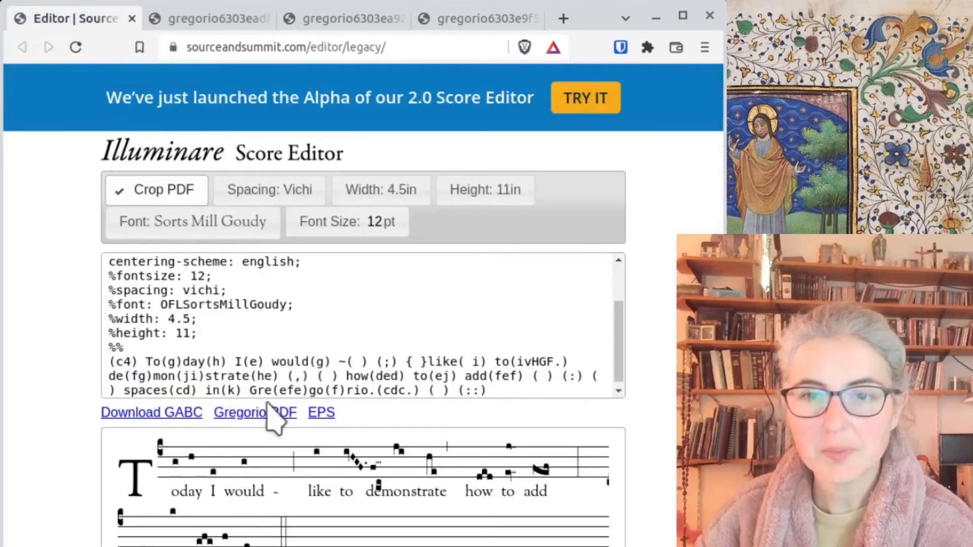
double_click(341, 361)
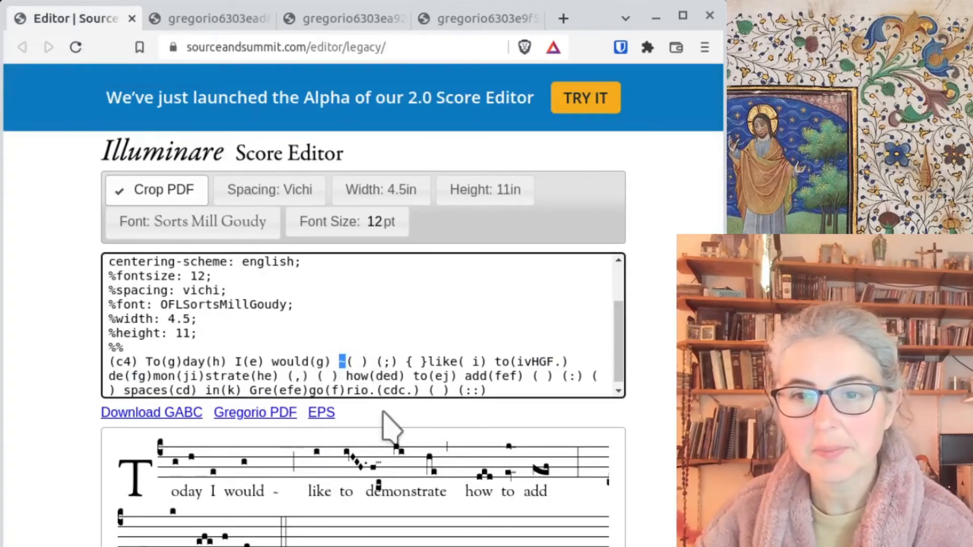
click(352, 365)
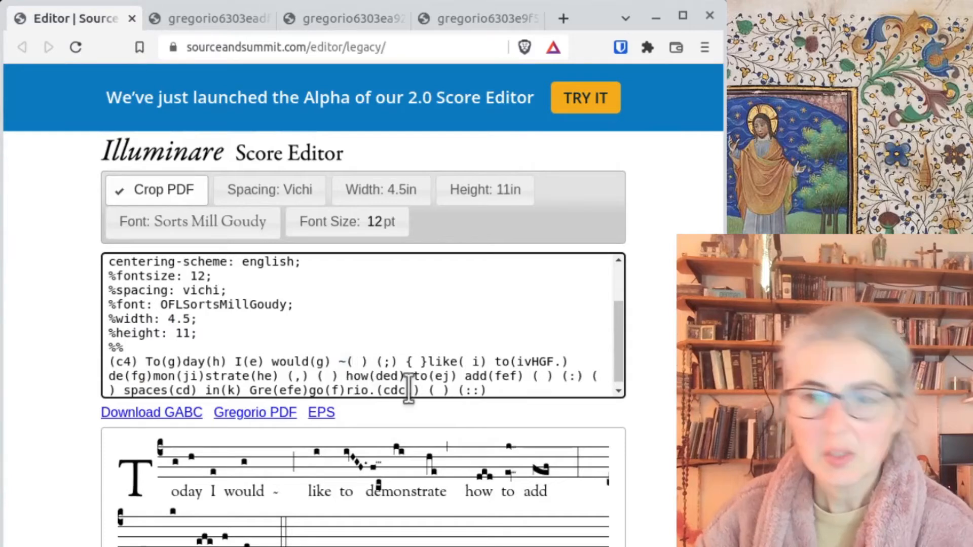
text(/ / /)
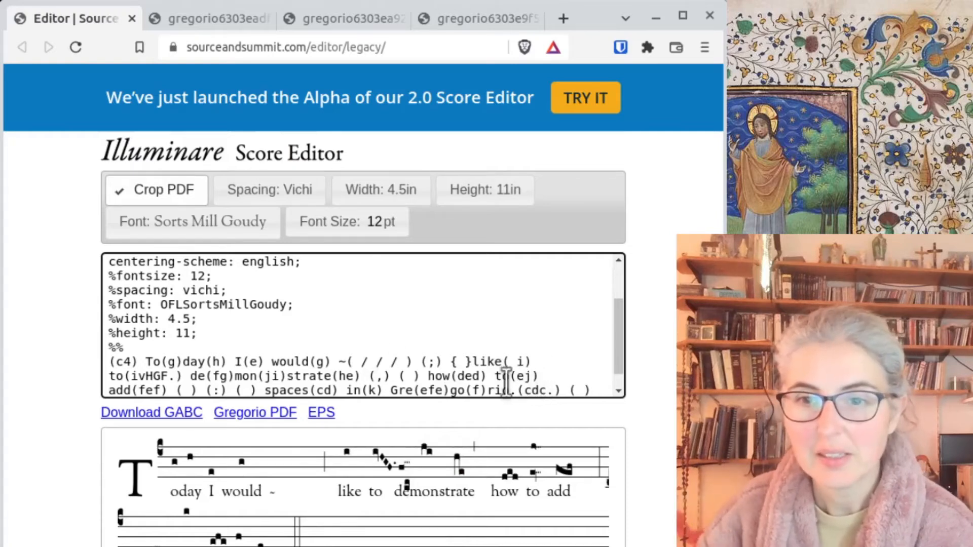
- Add the text '(g)dz' just before 'Gre' in the source
scroll(529, 337, down, 1)
click(390, 370)
text((g)da)
key(BackSpace)
text(z)
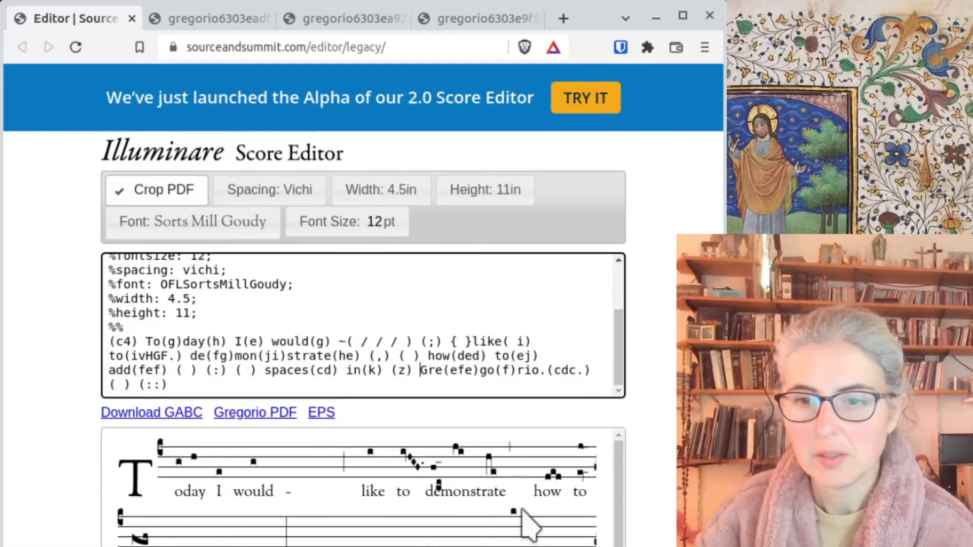
- Render the spaced score as a new Gregorio PDF
scroll(506, 529, down, 1)
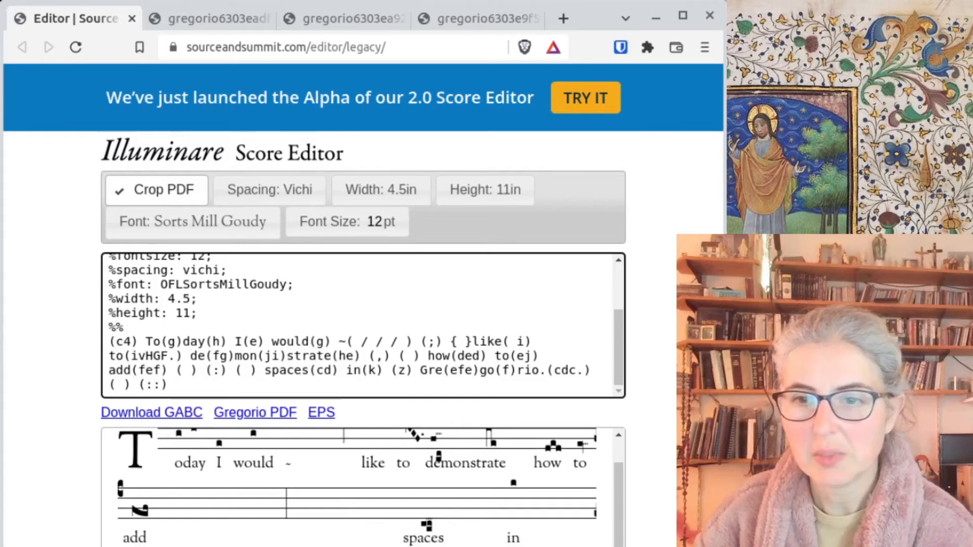
scroll(357, 486, up, 1)
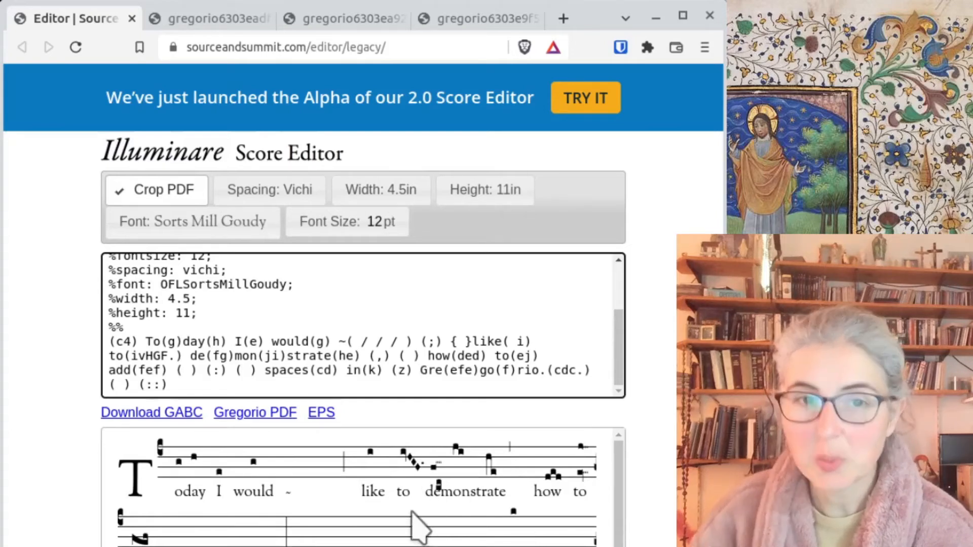
click(255, 415)
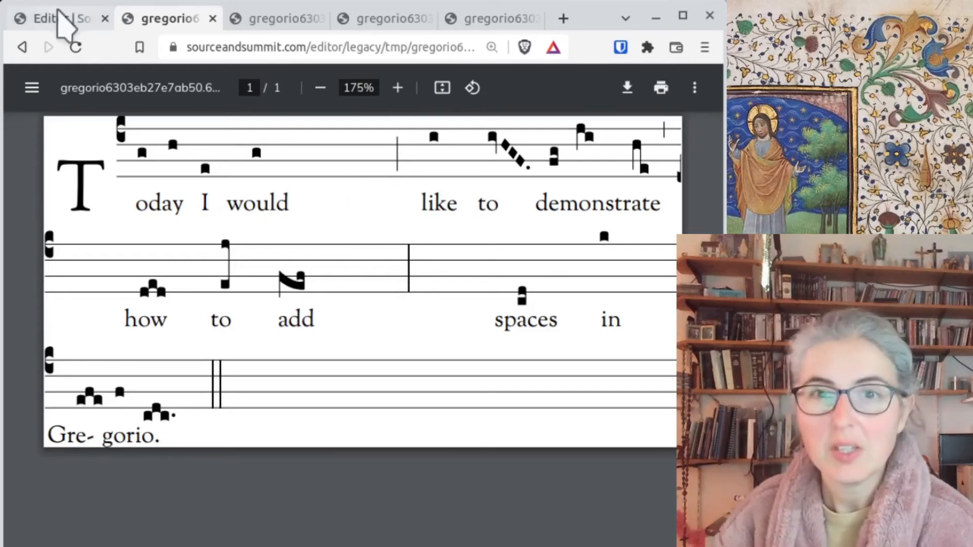
- Leave the spaced-out chant PDF and return to the 'Editor | Source' tab
click(69, 20)
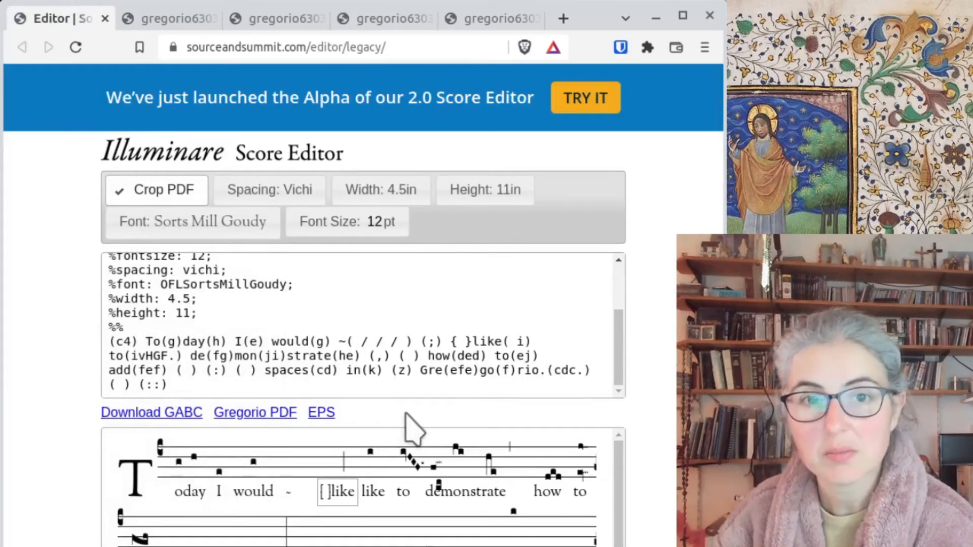
click(510, 340)
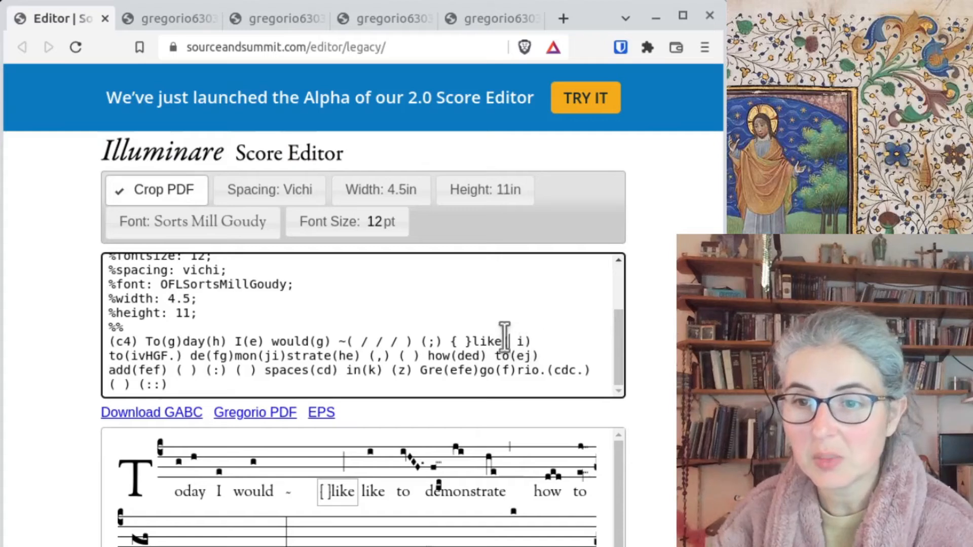
drag(449, 341, 471, 341)
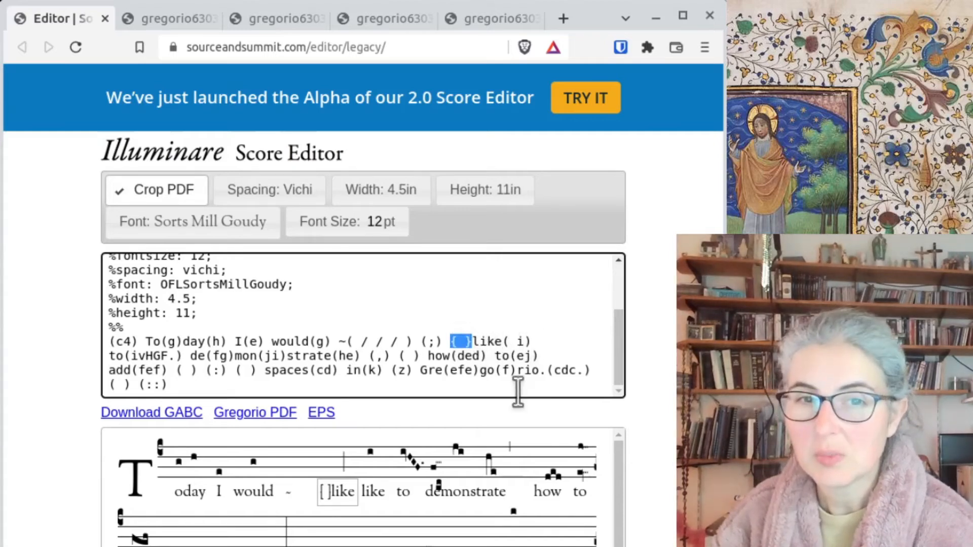
click(156, 20)
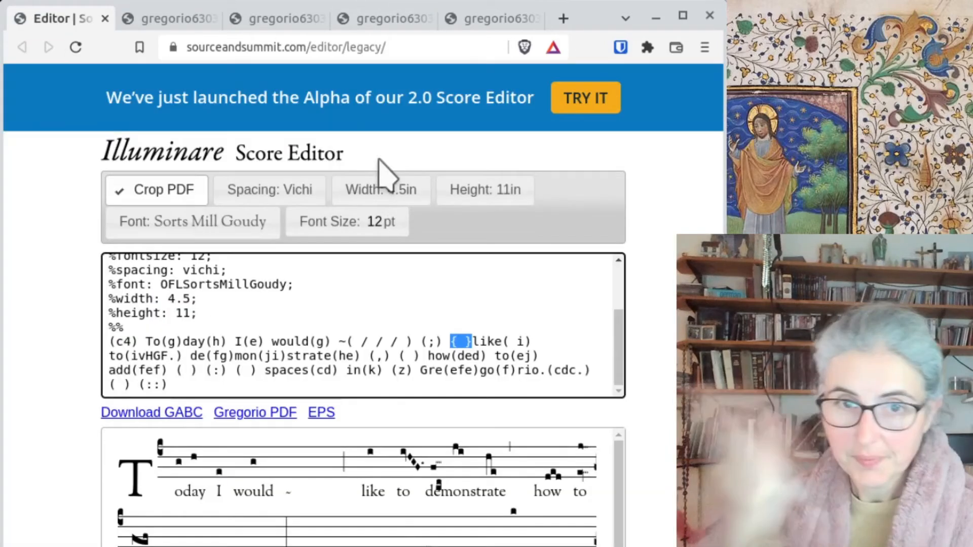
key(ctrl+Page_Up)
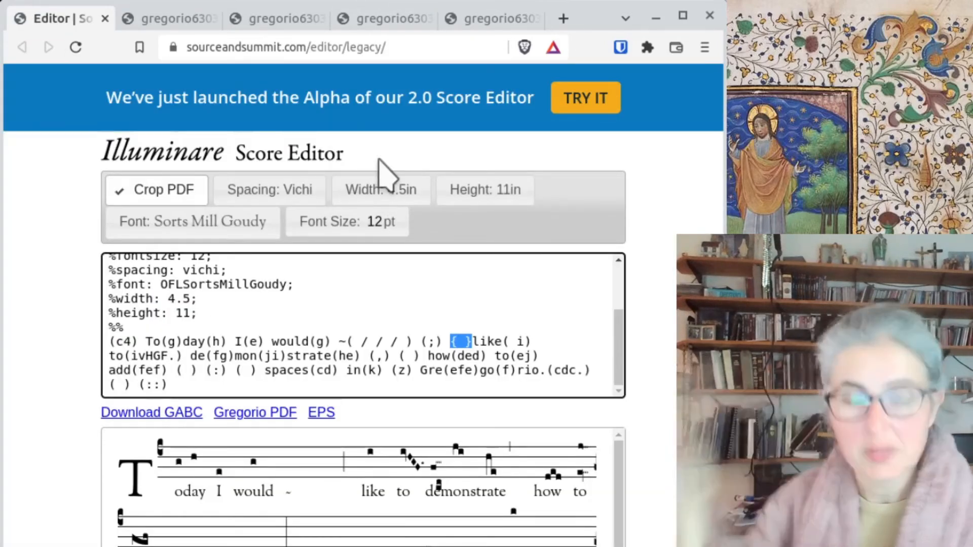
- Launch the Alpha 2.0 Score Editor from the TRY IT banner
click(578, 97)
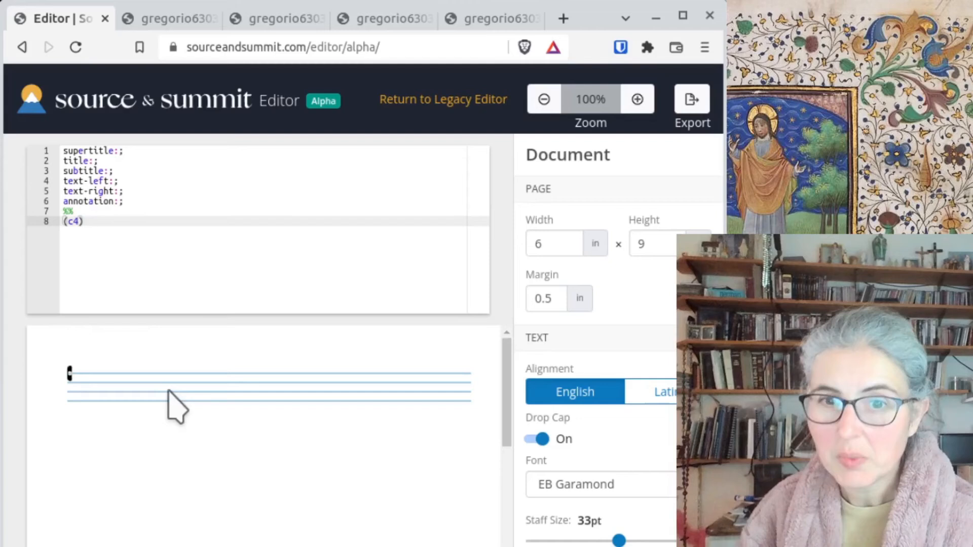
- Type 'What' after (c4) and give it and the following words (g) notes
text(What you see is what you get roughly)
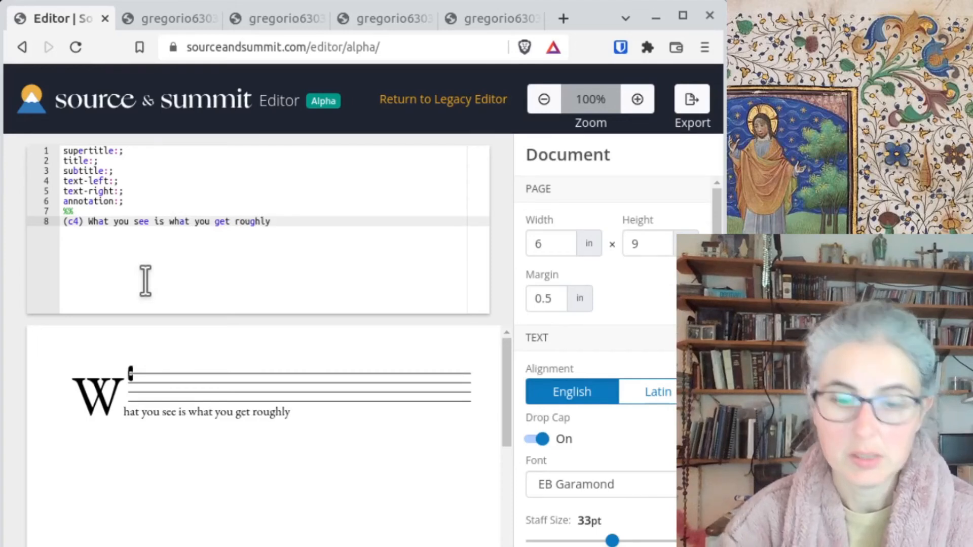
key(Left)
text((g))
key(Right)
key(Right)
key(Right)
text((g))
key(Right)
key(Right)
key(Right)
key(Right)
text((g))
key(Right)
key(Right)
key(Right)
text((g))
key(Right)
key(Right)
key(Right)
key(Right)
key(Right)
text((g))
key(Right)
key(Right)
key(Right)
- Add (g) notes to 'get' and 'rough', and a dotted (g.) on 'ly'
text((g))
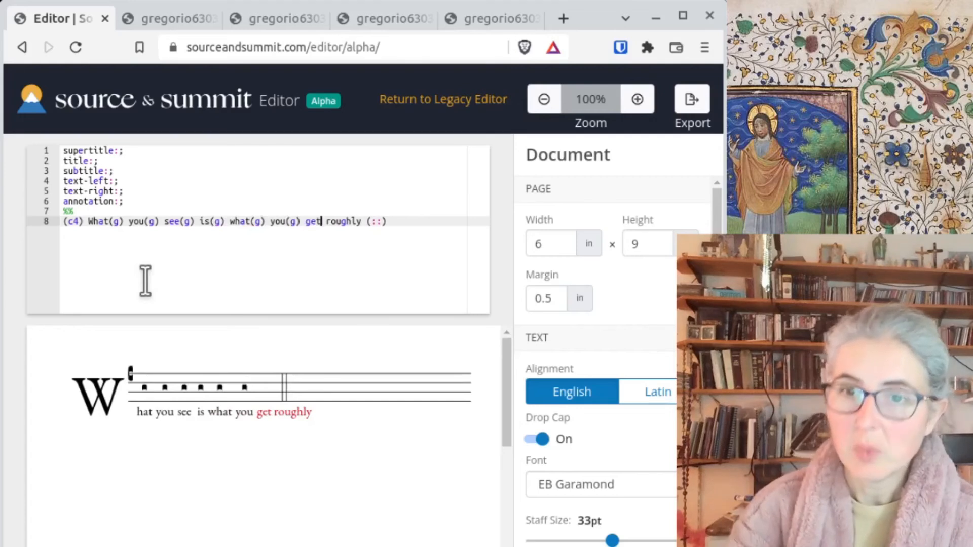
key(Right)
key(Right)
key(Right)
key(Right)
text((g))
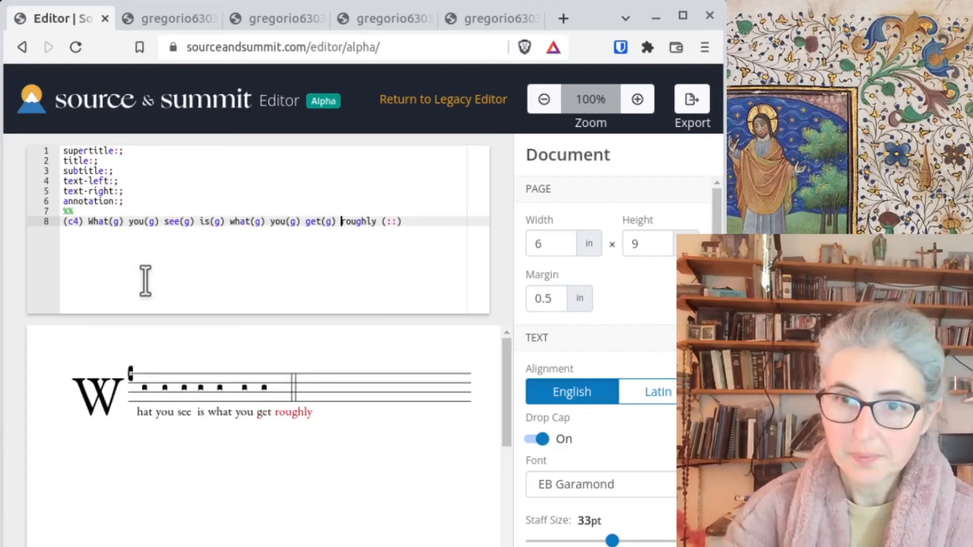
key(Right)
key(Right)
key(Right)
key(Right)
key(Right)
key(Right)
text((g))
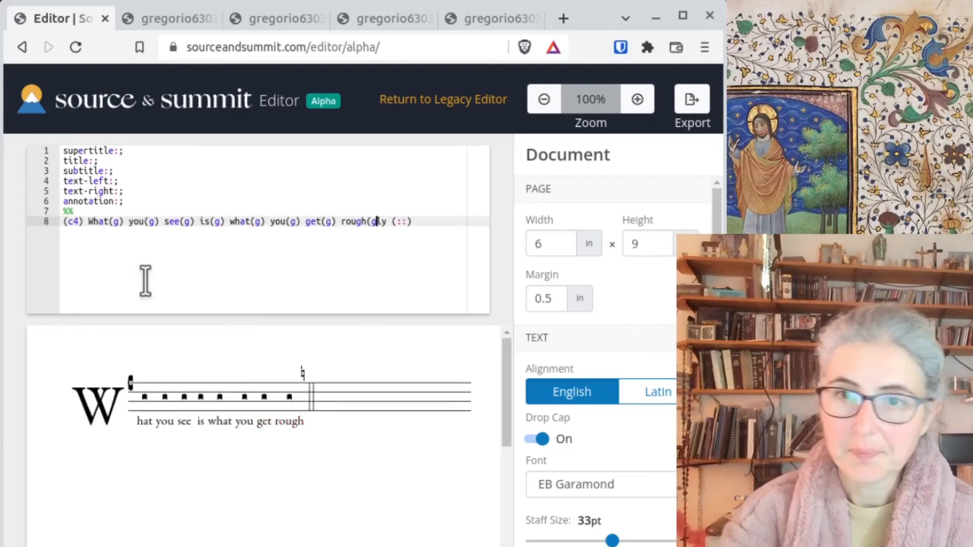
key(Right)
key(Right)
text((g)ly(g)
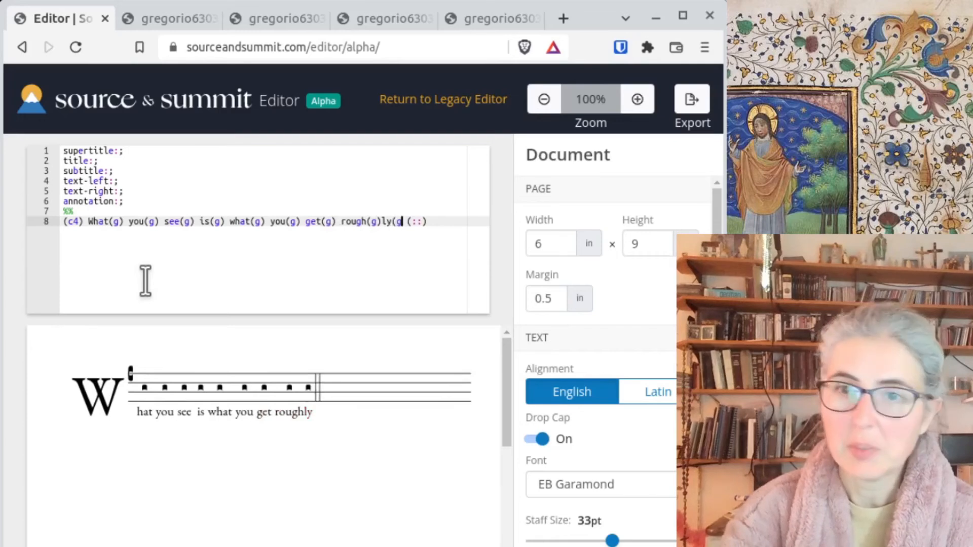
text(.)
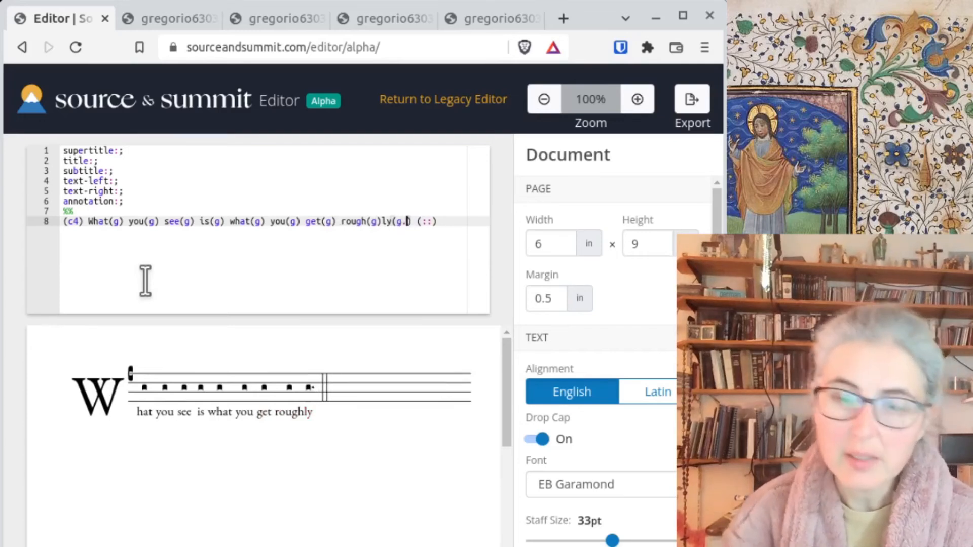
- Export the one-line score with File Type PDF, then open Untitled Document.pdf from downloads
click(692, 101)
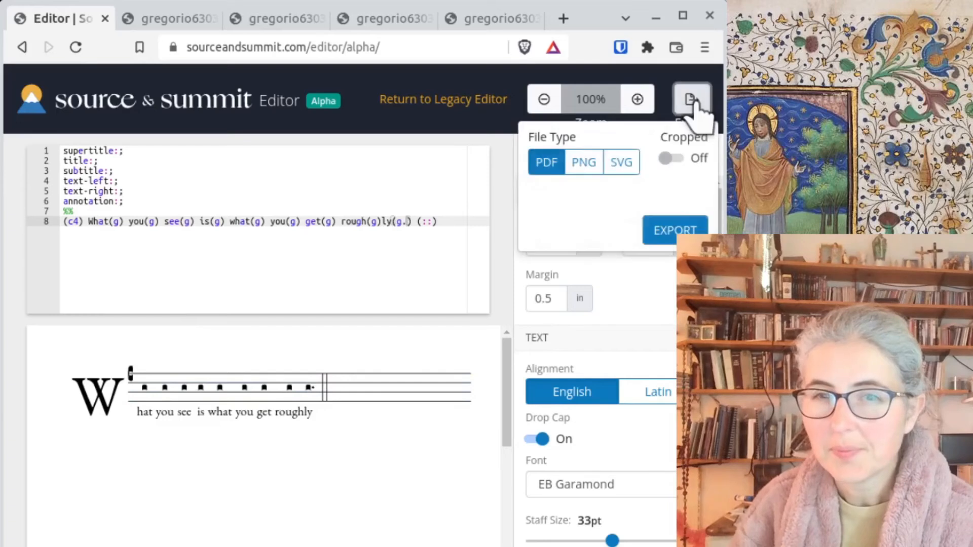
click(673, 235)
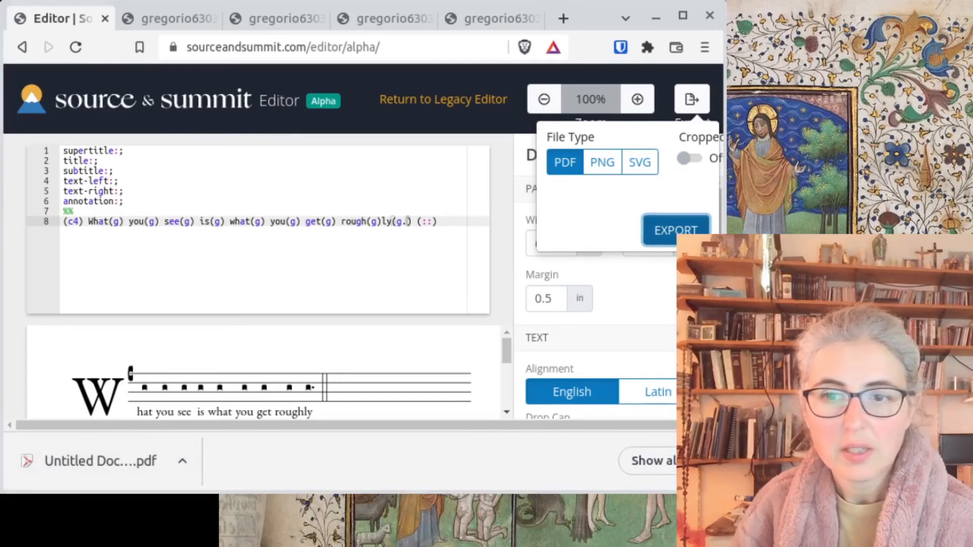
click(467, 181)
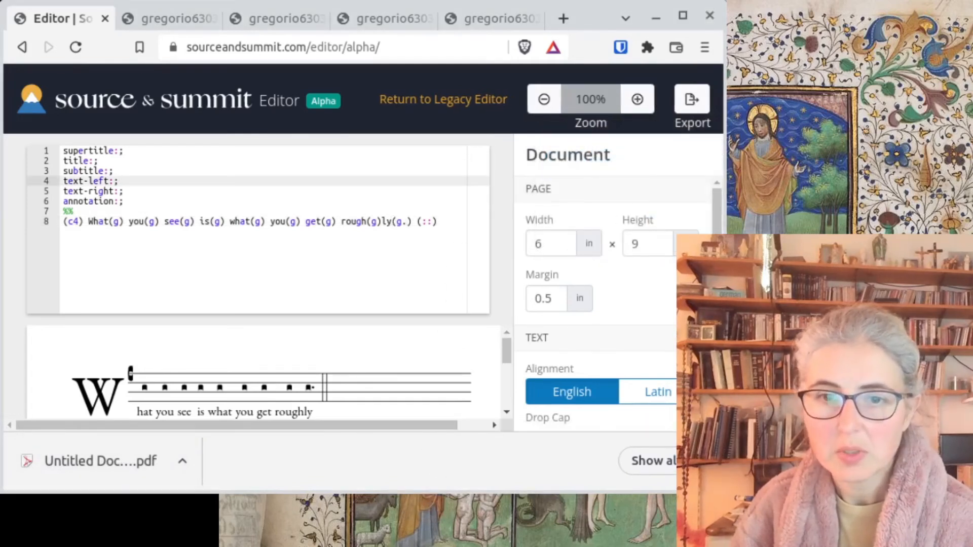
drag(142, 494, 142, 546)
click(138, 536)
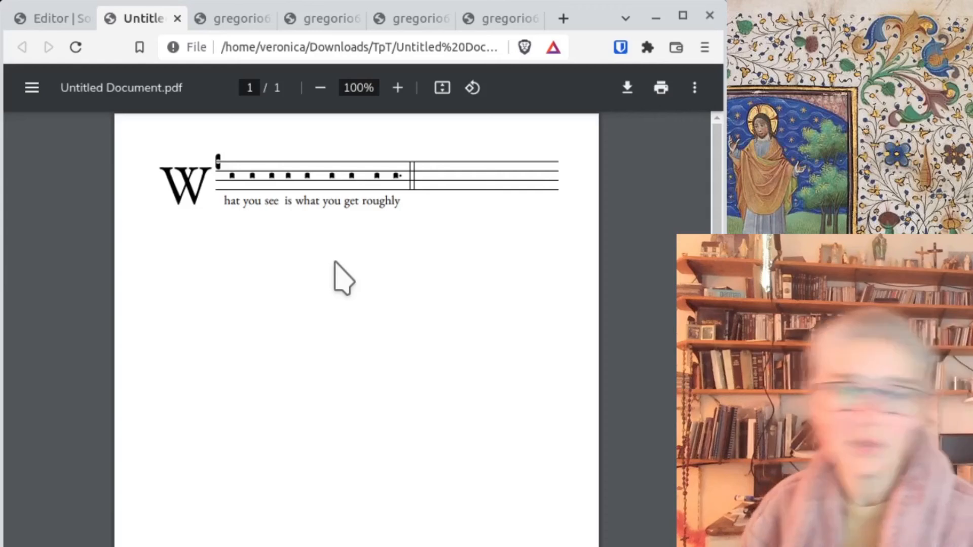
- Compare the exported PDF with the Alpha editor, then return to the Legacy Editor
key(ctrl+shift+Tab)
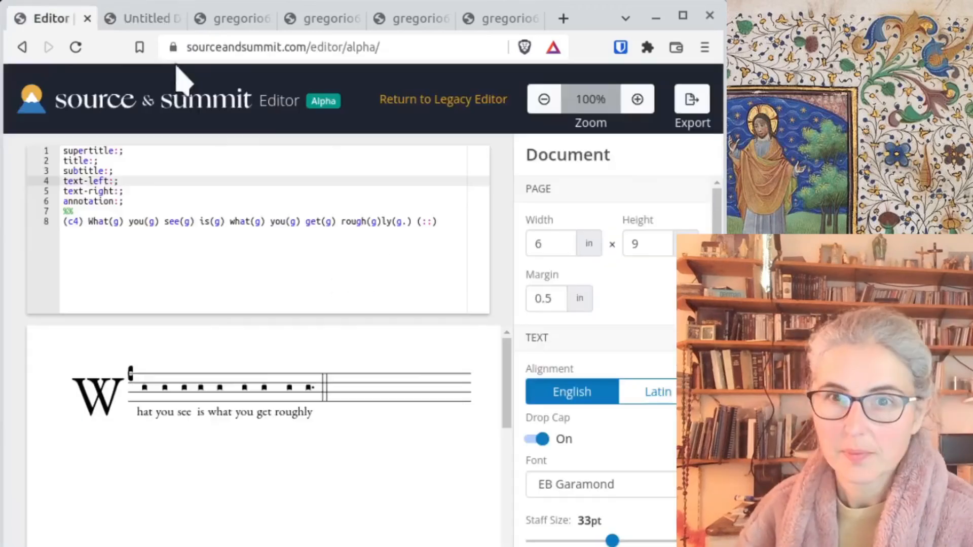
click(135, 15)
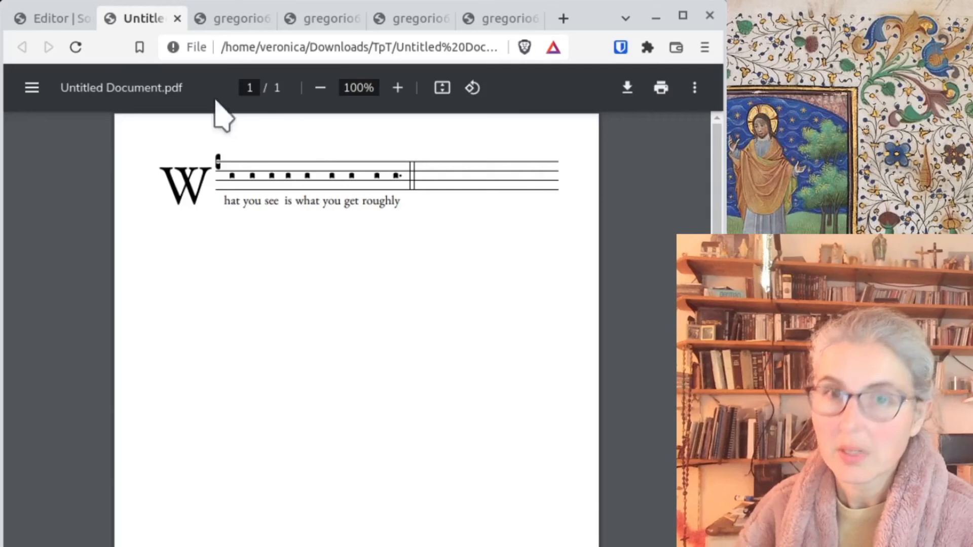
click(60, 17)
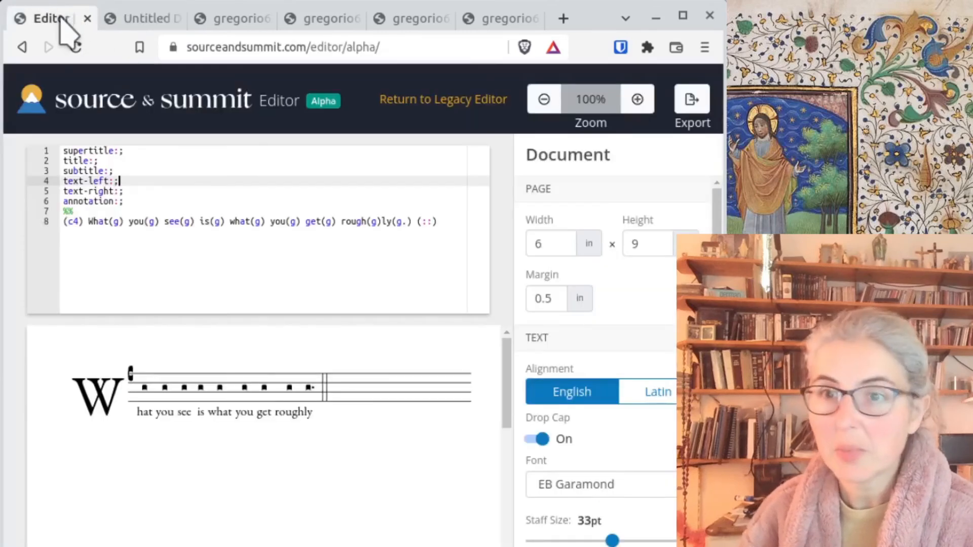
click(454, 99)
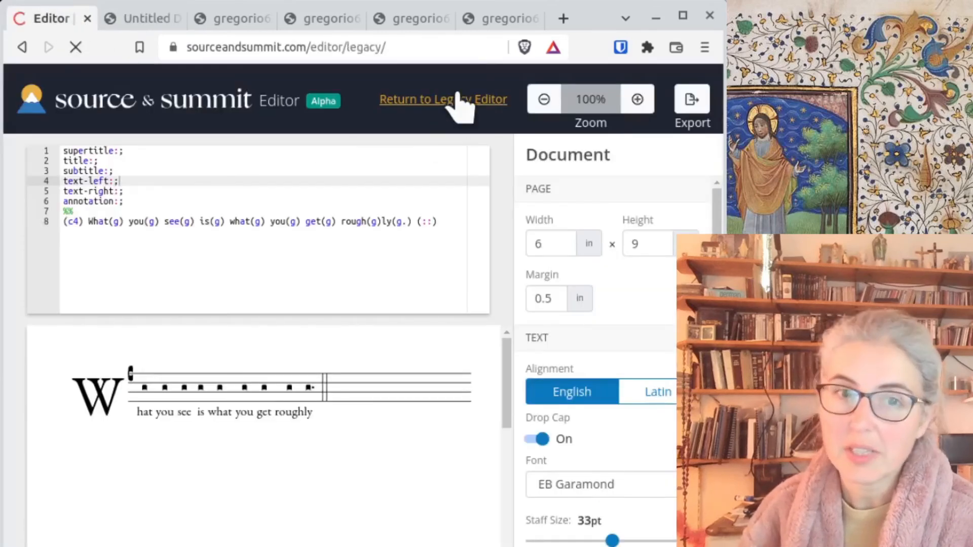